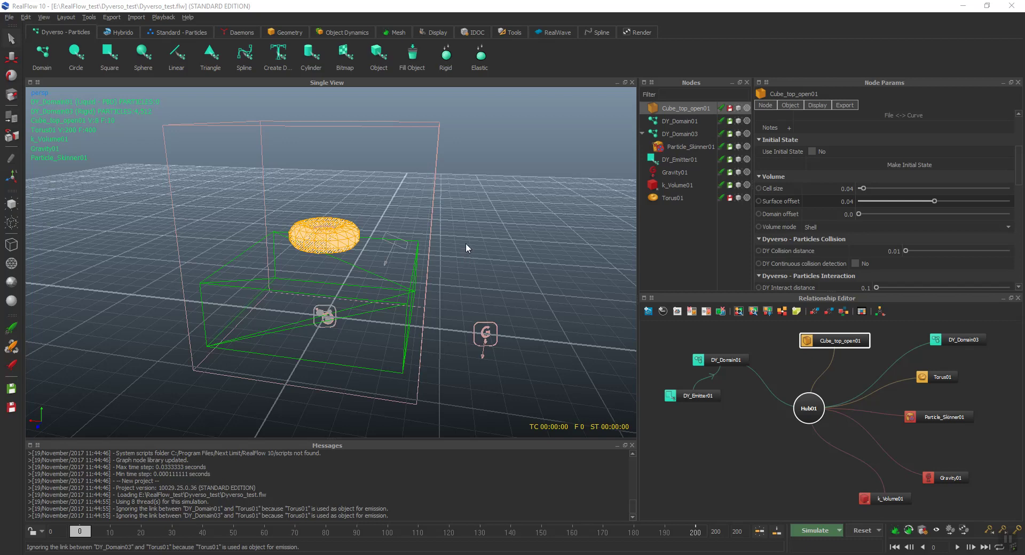
Preview the Dyverso_test simulation, stop it, and reset it to frame 0, clearing its data
{"action": "left_click", "coordinate": [805, 531]}
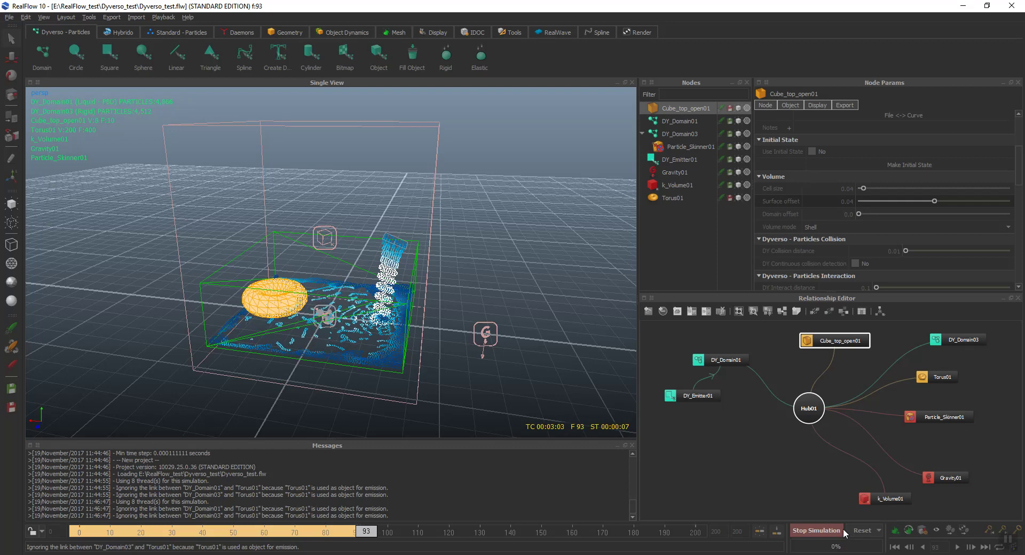
{"action": "left_click", "coordinate": [814, 531]}
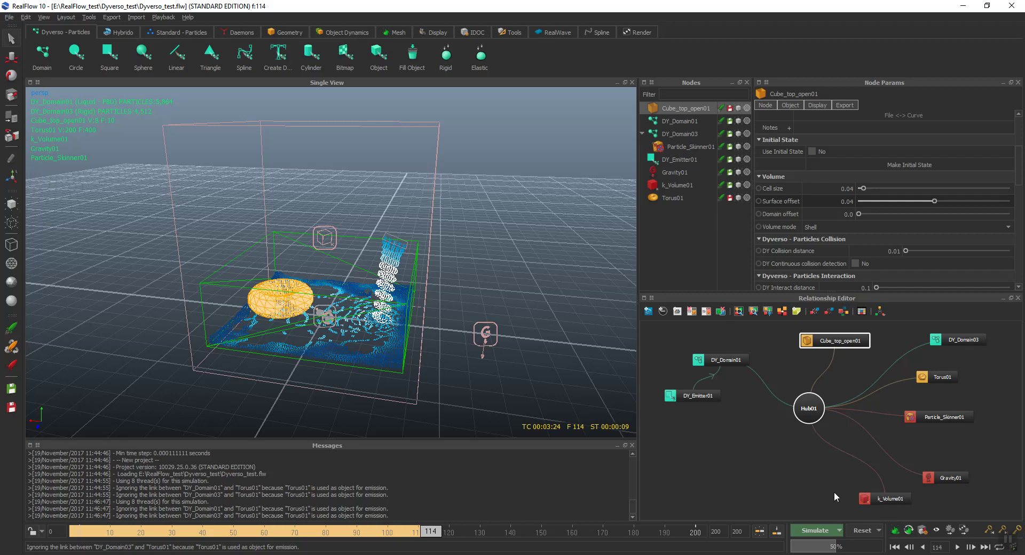
{"action": "left_click", "coordinate": [855, 531]}
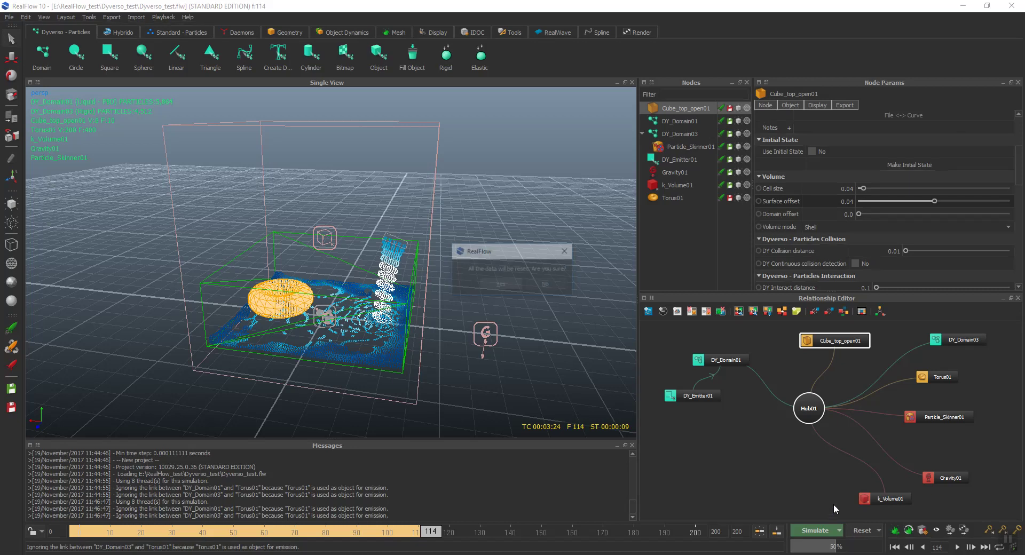
{"action": "left_click", "coordinate": [500, 286]}
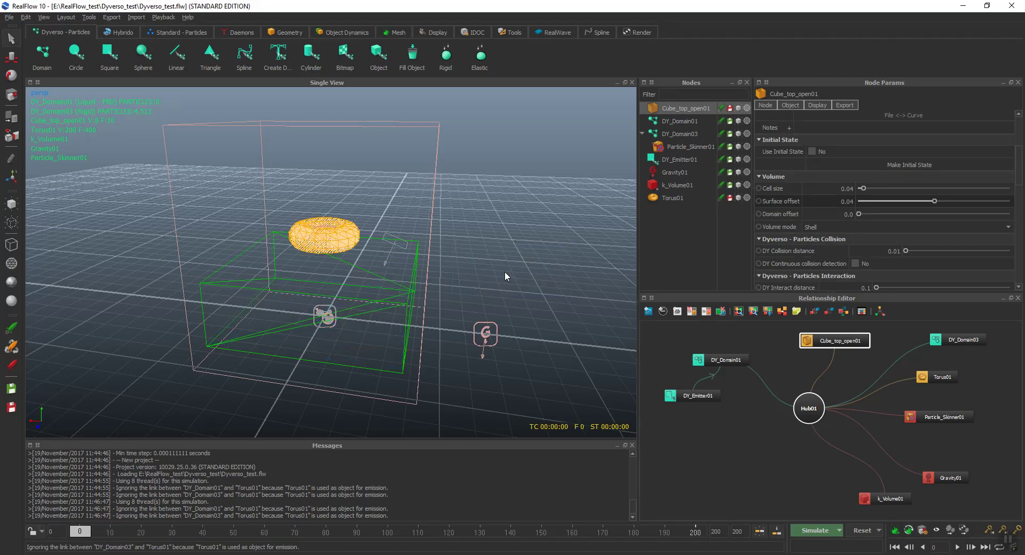
Start a new project from the File menu's New tab
{"action": "left_click", "coordinate": [9, 17]}
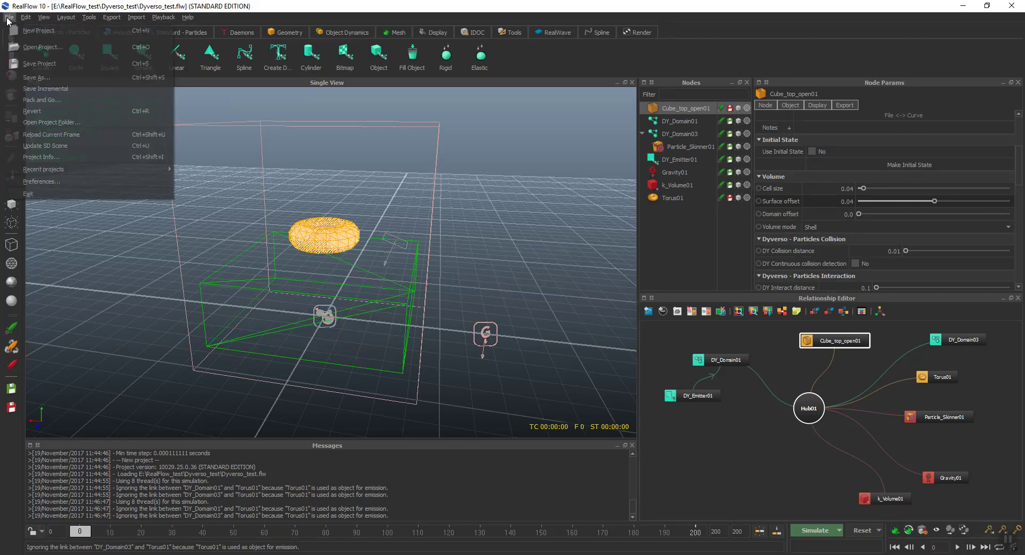
{"action": "left_click", "coordinate": [32, 30]}
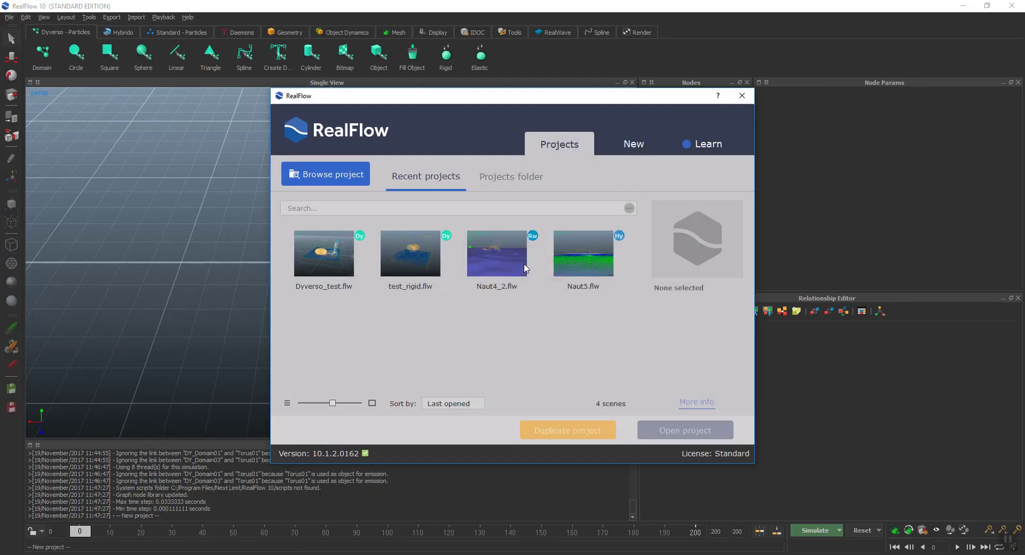
{"action": "left_click", "coordinate": [614, 146]}
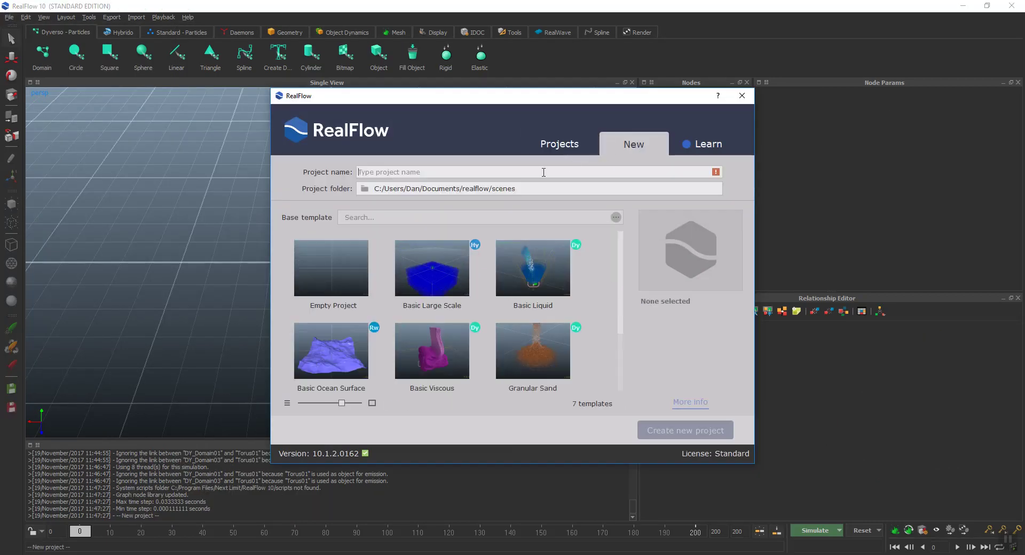
Create a new folder named RealflowTut1 on the Hitachi (E:) drive for the project
{"action": "left_click", "coordinate": [364, 189]}
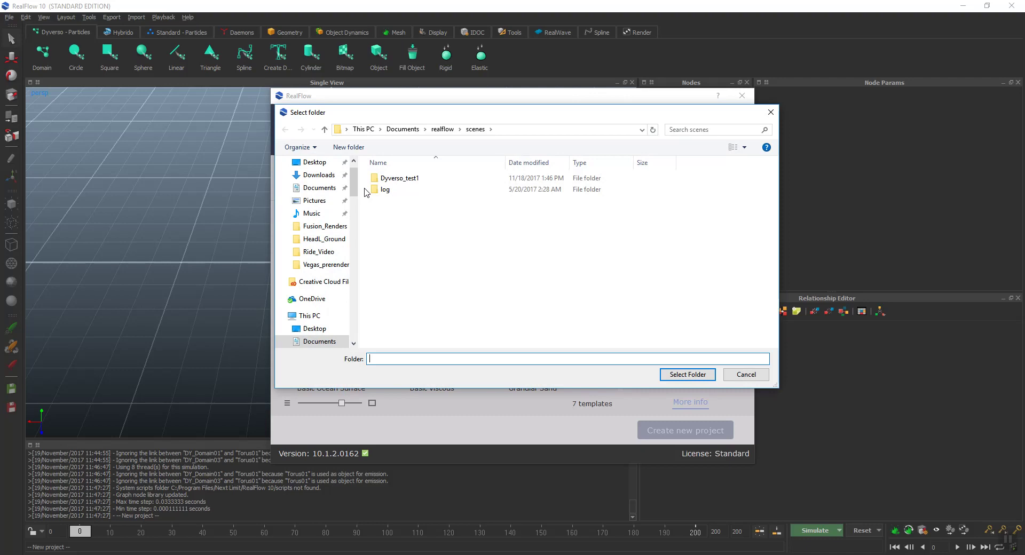
{"action": "scroll", "coordinate": [352, 244], "scroll_direction": "down", "scroll_amount": 5}
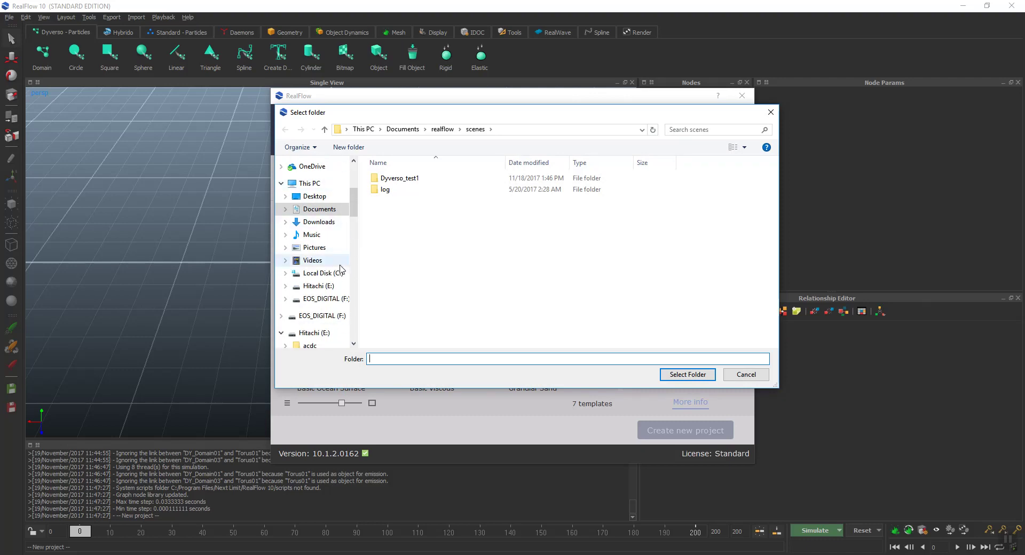
{"action": "left_click", "coordinate": [315, 286]}
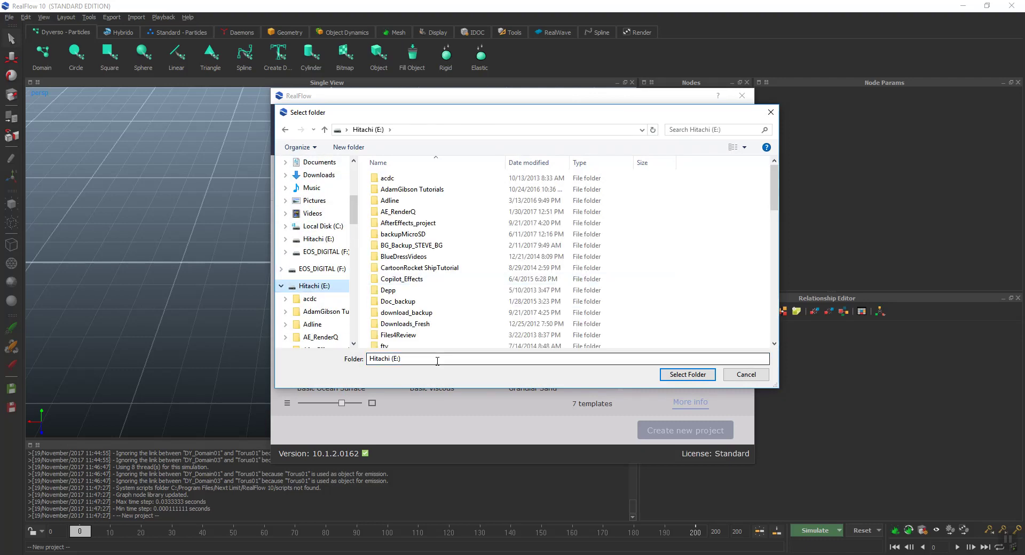
{"action": "left_click", "coordinate": [349, 147]}
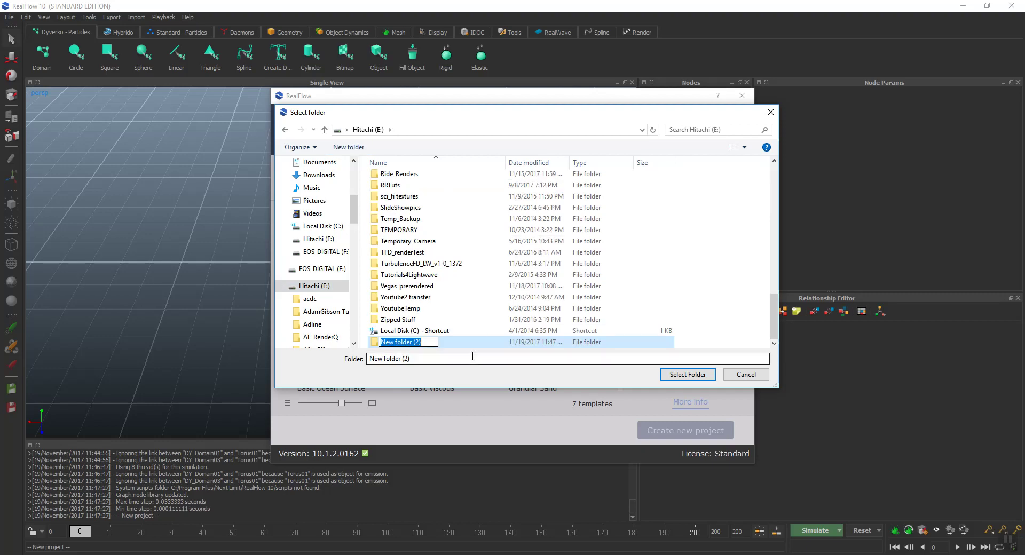
{"action": "type", "text": "Realflo"}
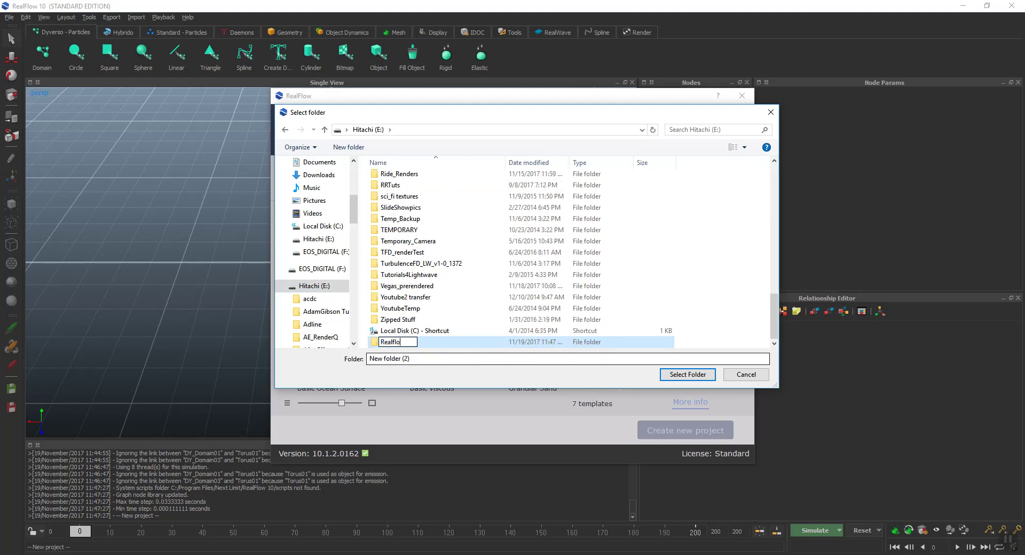
{"action": "type", "text": "wTut1"}
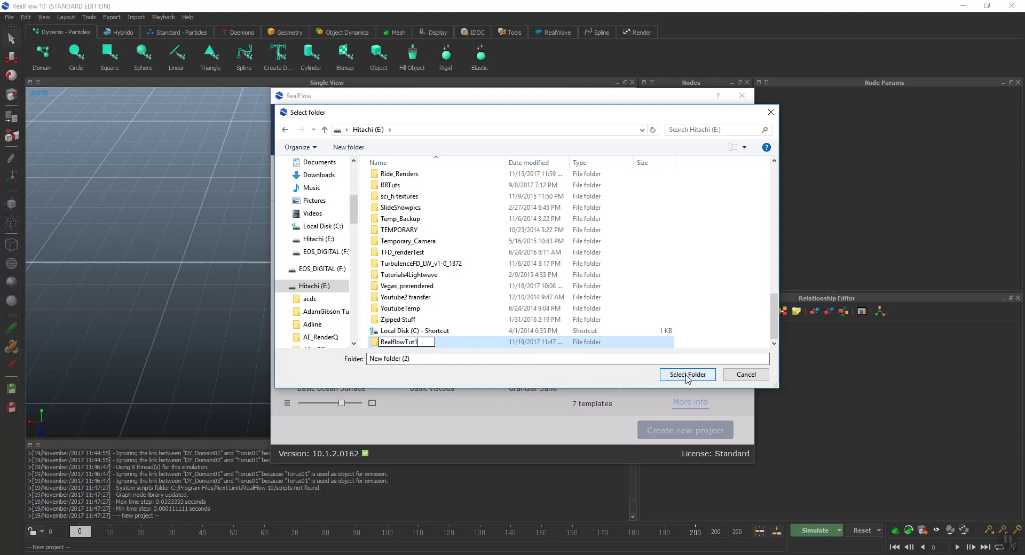
{"action": "key", "text": "Return"}
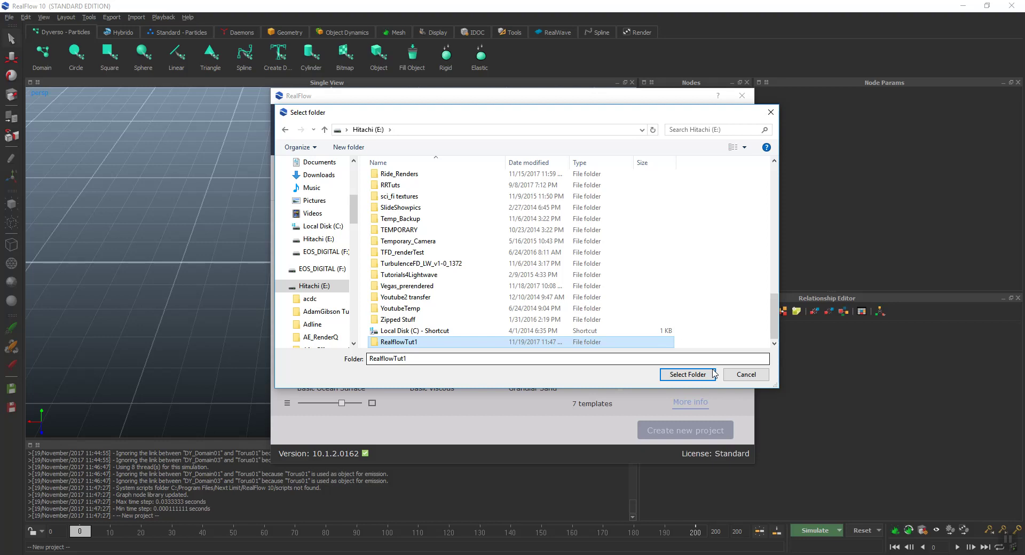
Use RealflowTut1 as the location and create the project Dyverso_test1
{"action": "left_click", "coordinate": [676, 375]}
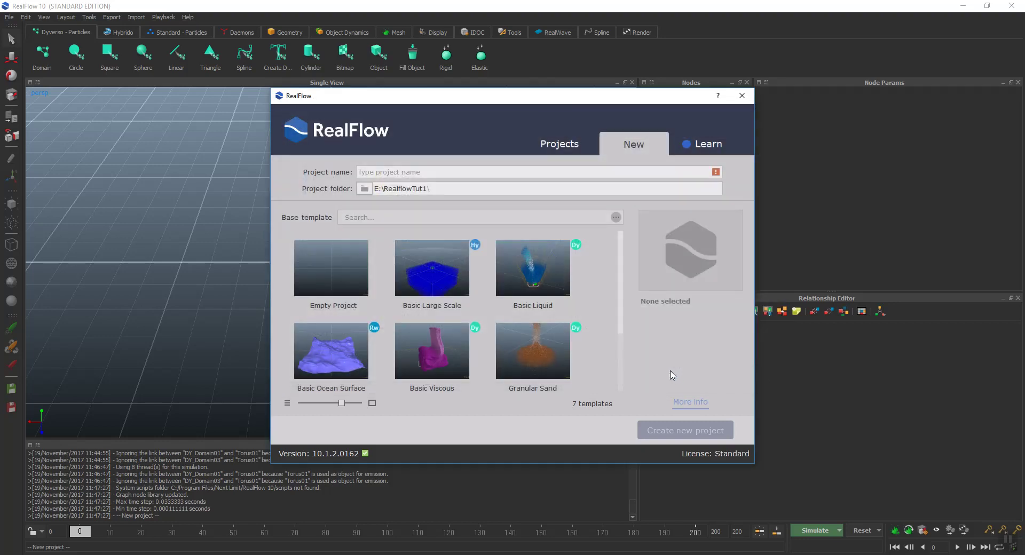
{"action": "left_click", "coordinate": [482, 174]}
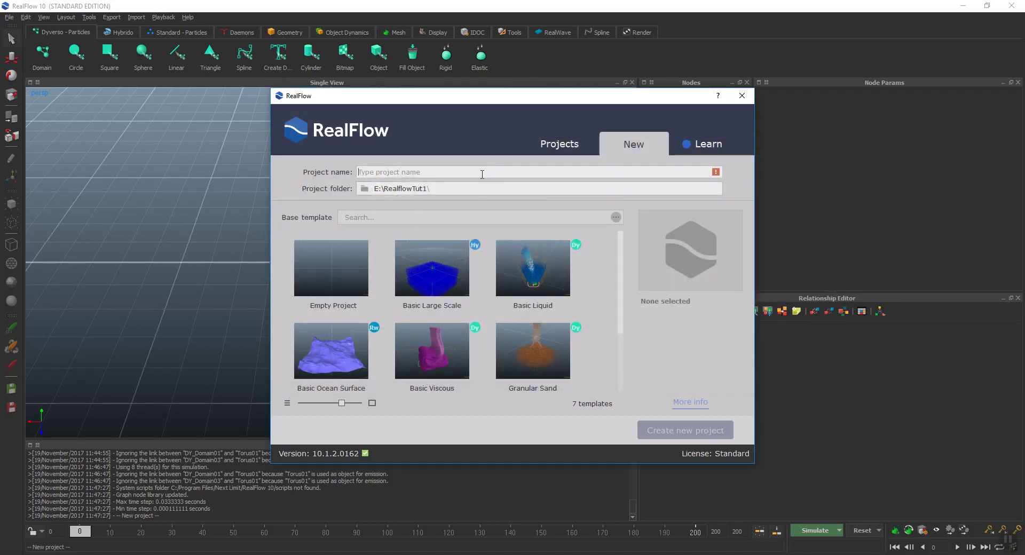
{"action": "type", "text": "Dyber"}
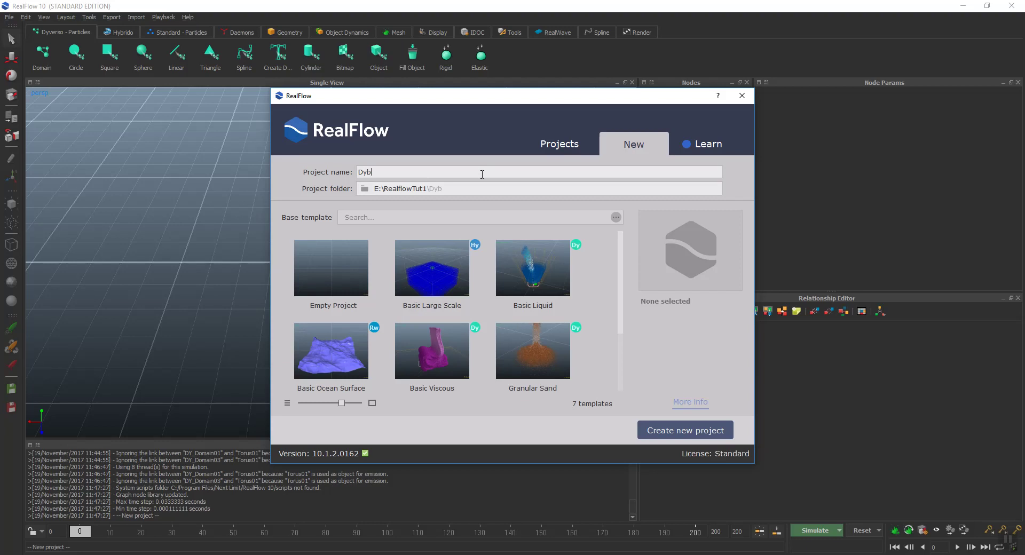
{"action": "key", "text": "BackSpace"}
{"action": "key", "text": "BackSpace"}
{"action": "type", "text": "very"}
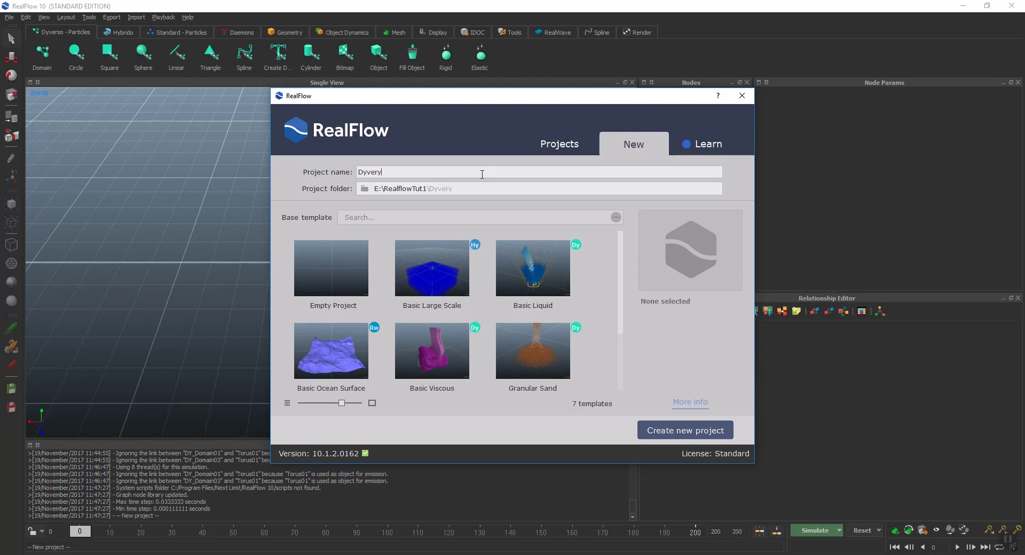
{"action": "key", "text": "BackSpace"}
{"action": "type", "text": "so_test1"}
{"action": "left_click", "coordinate": [673, 430]}
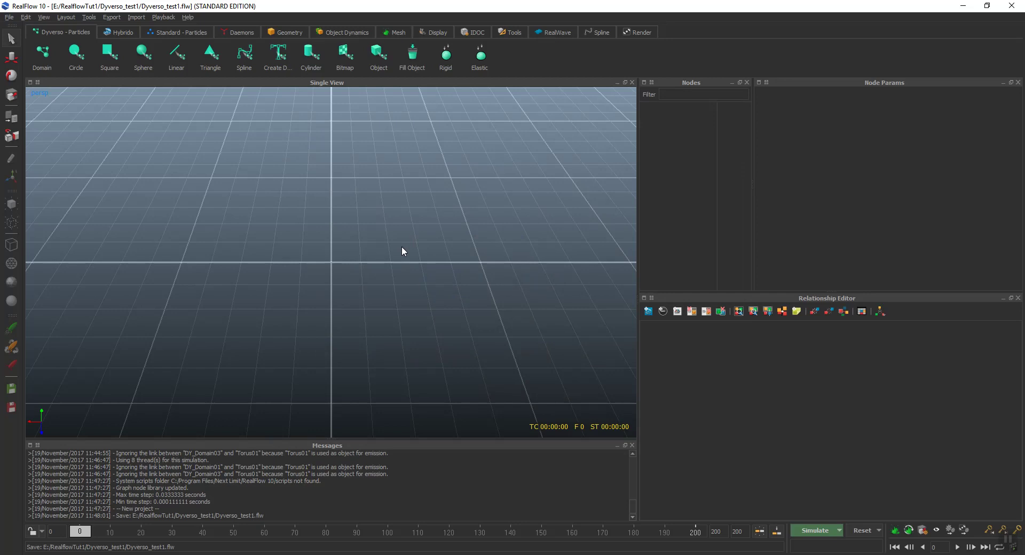
Add an open-top cube, raise it, and stretch it wide along X and deep along Z
{"action": "key", "text": "2"}
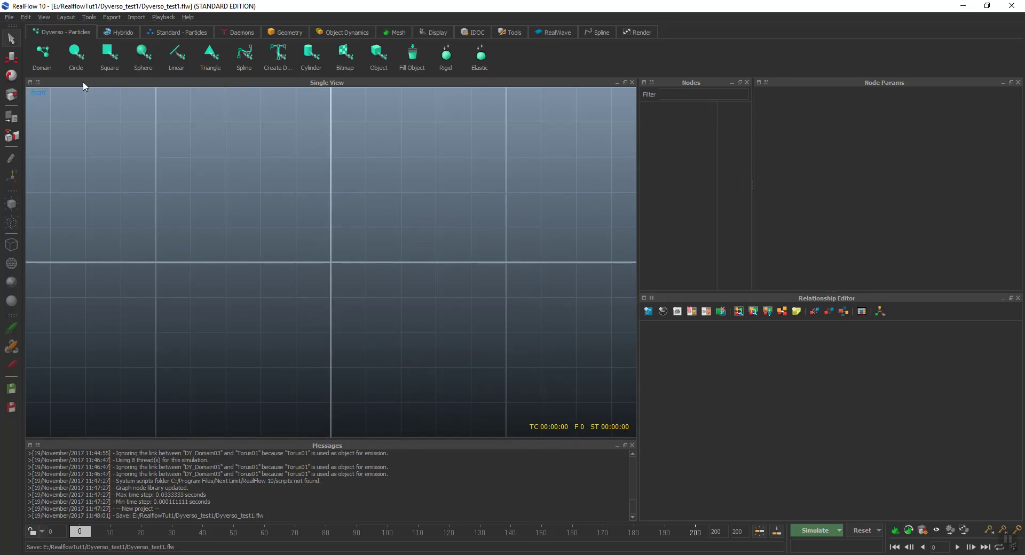
{"action": "left_click", "coordinate": [284, 33]}
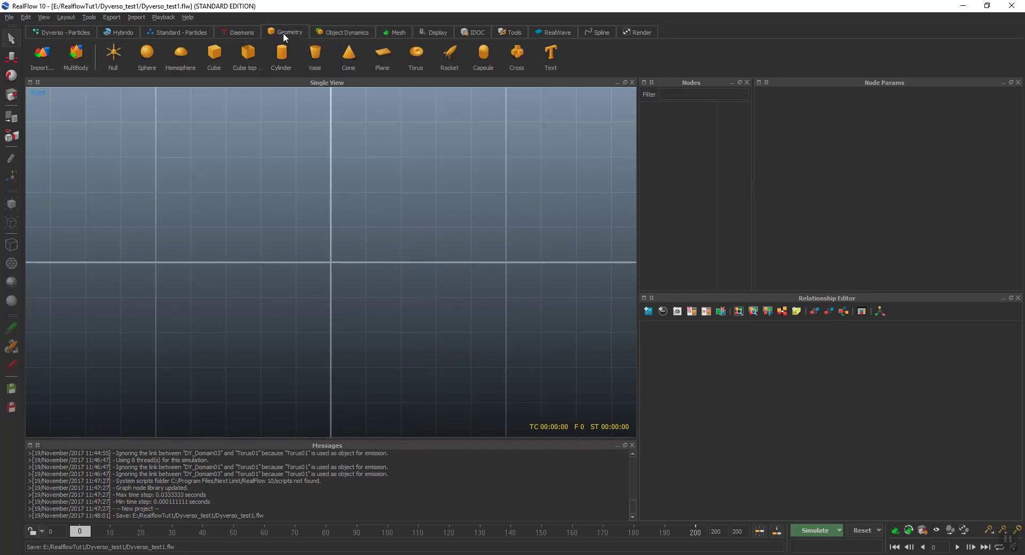
{"action": "left_click", "coordinate": [249, 56]}
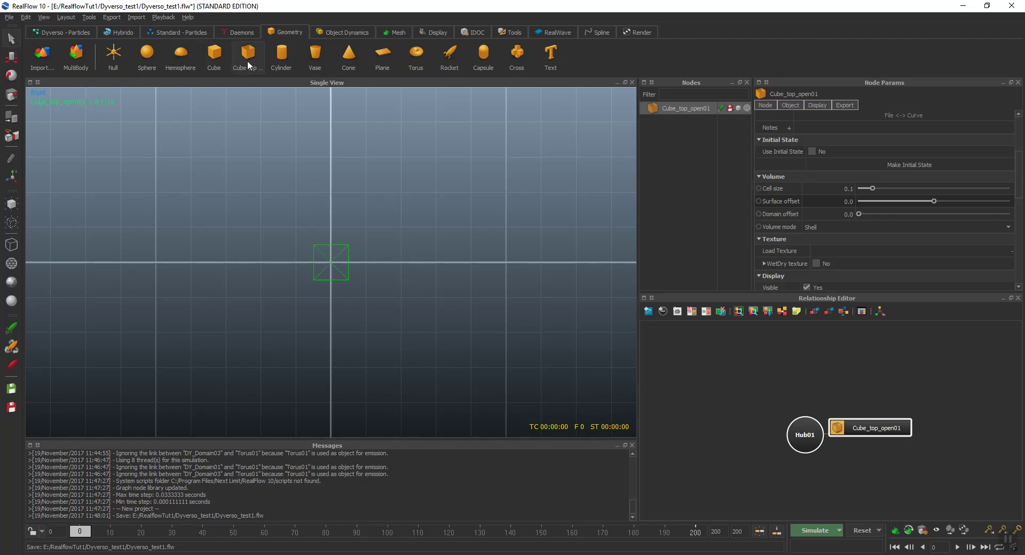
{"action": "left_click", "coordinate": [11, 56]}
{"action": "left_click_drag", "start_coordinate": [331, 211], "coordinate": [331, 191]}
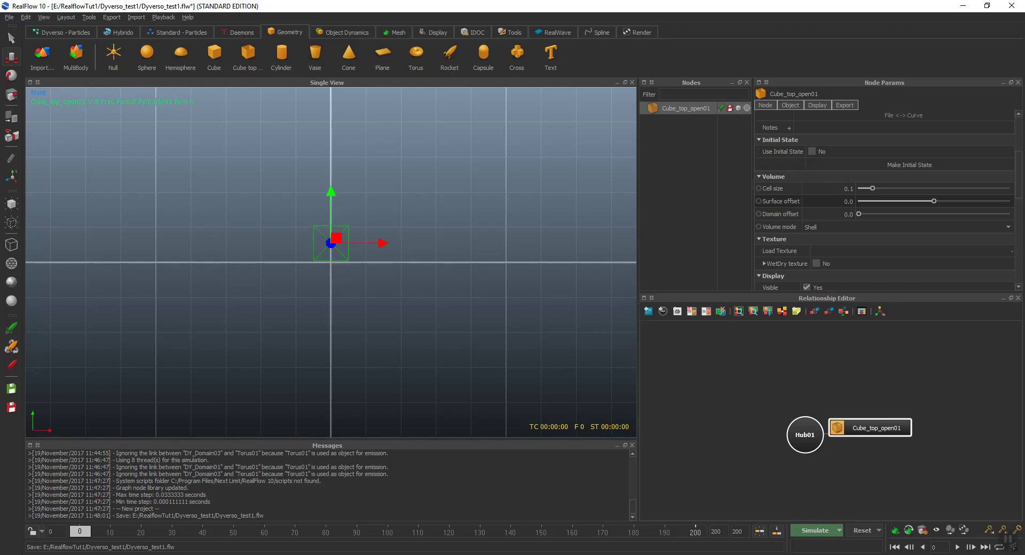
{"action": "left_click", "coordinate": [11, 94]}
{"action": "left_click_drag", "start_coordinate": [381, 242], "coordinate": [634, 243]}
{"action": "key", "text": "4"}
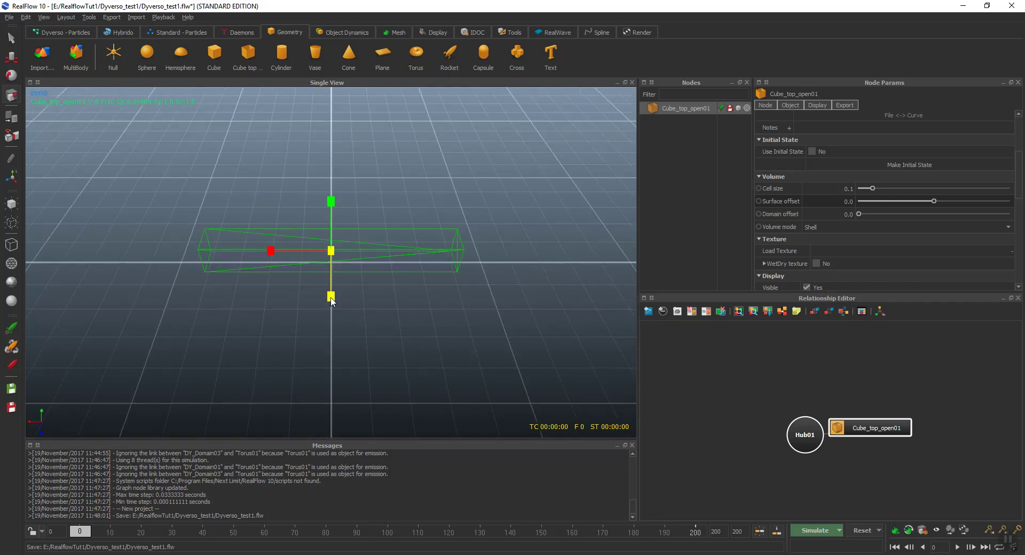
{"action": "left_click_drag", "start_coordinate": [331, 300], "coordinate": [342, 467]}
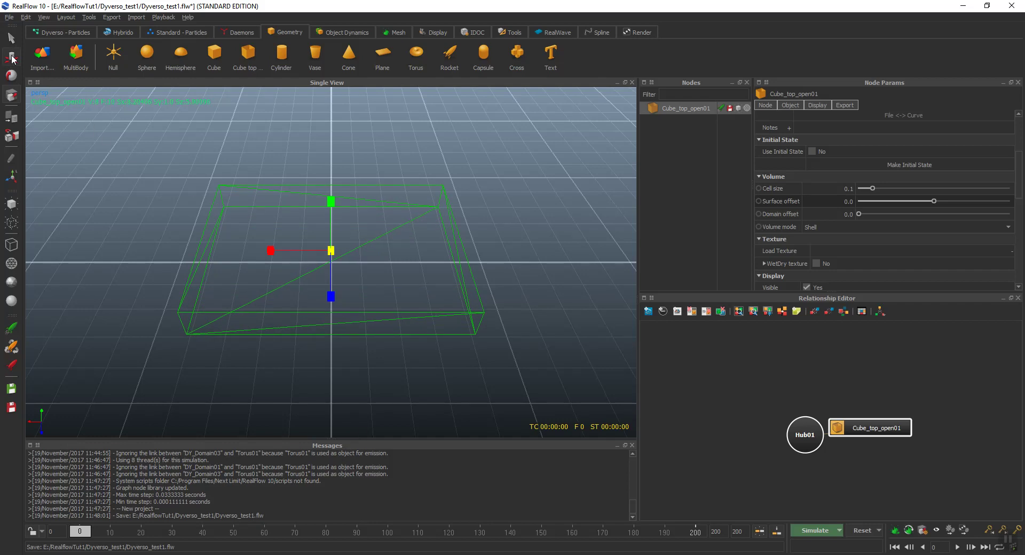
In front view, move Cube_top_open01 so it sits just above the ground grid
{"action": "key", "text": "1"}
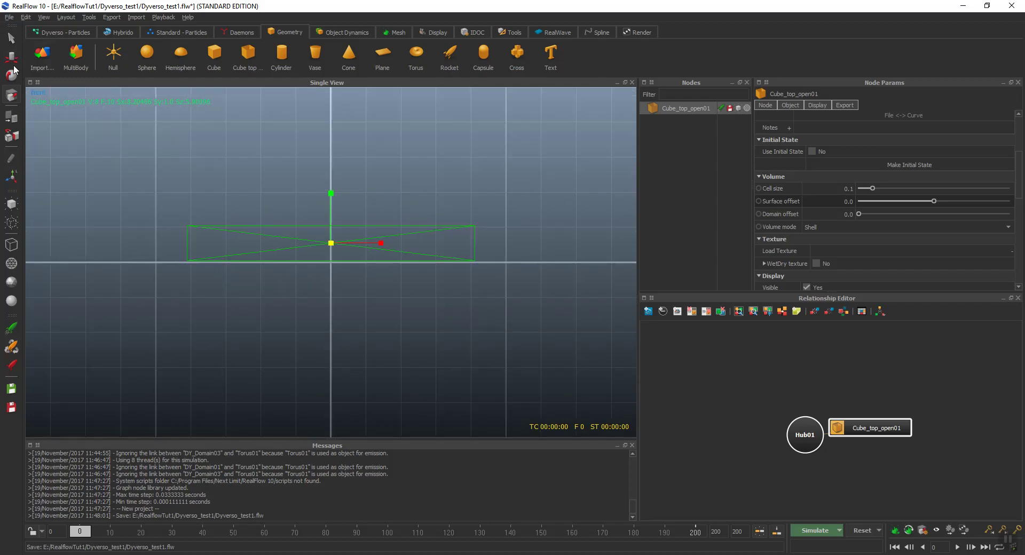
{"action": "left_click", "coordinate": [12, 57]}
{"action": "left_click_drag", "start_coordinate": [332, 197], "coordinate": [335, 126]}
{"action": "left_click", "coordinate": [11, 95]}
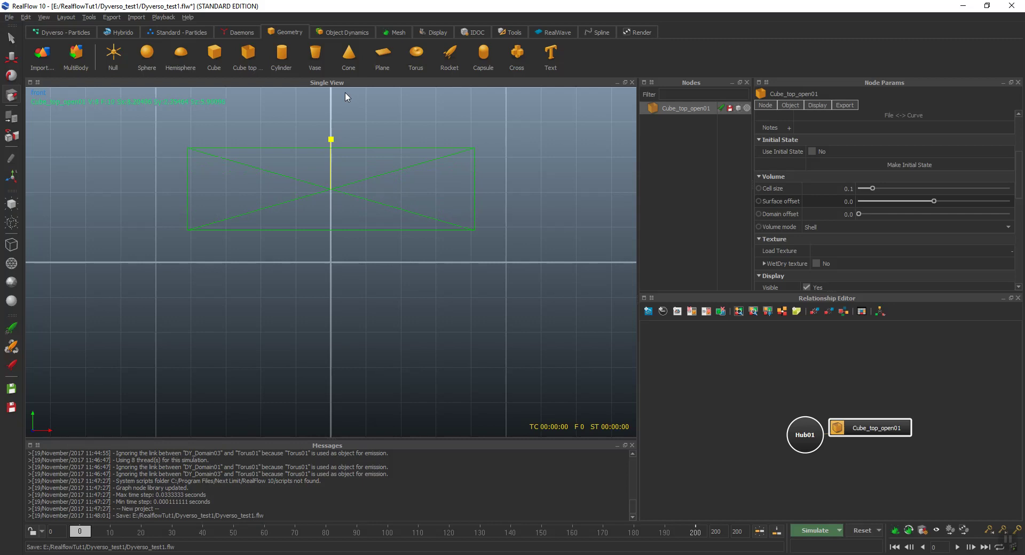
{"action": "key", "text": "w"}
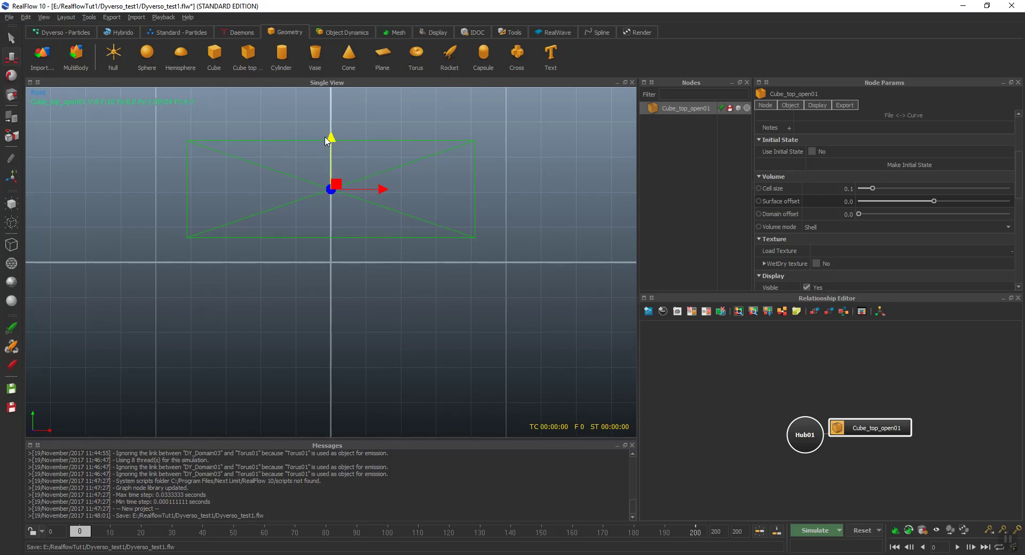
{"action": "left_click_drag", "start_coordinate": [327, 141], "coordinate": [328, 160]}
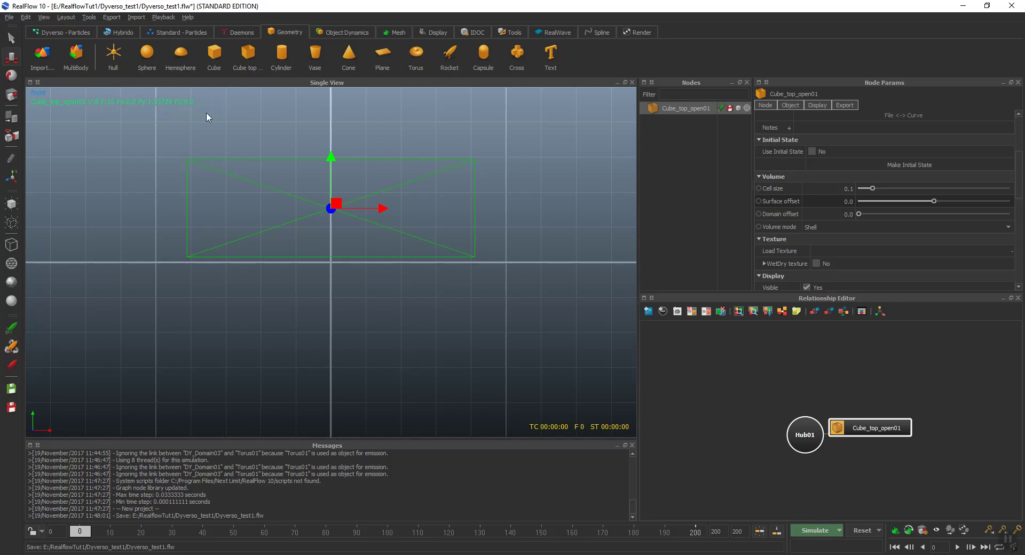
Add a torus and raise it above the open-top cube
{"action": "left_click", "coordinate": [422, 56]}
{"action": "scroll", "coordinate": [347, 198], "scroll_direction": "down", "scroll_amount": 8}
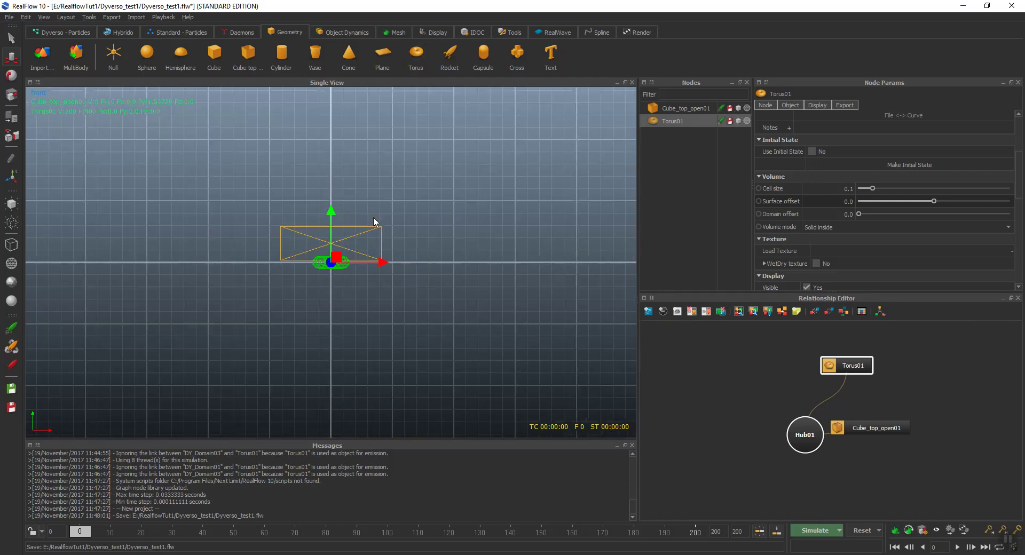
{"action": "left_click_drag", "start_coordinate": [332, 211], "coordinate": [359, 150]}
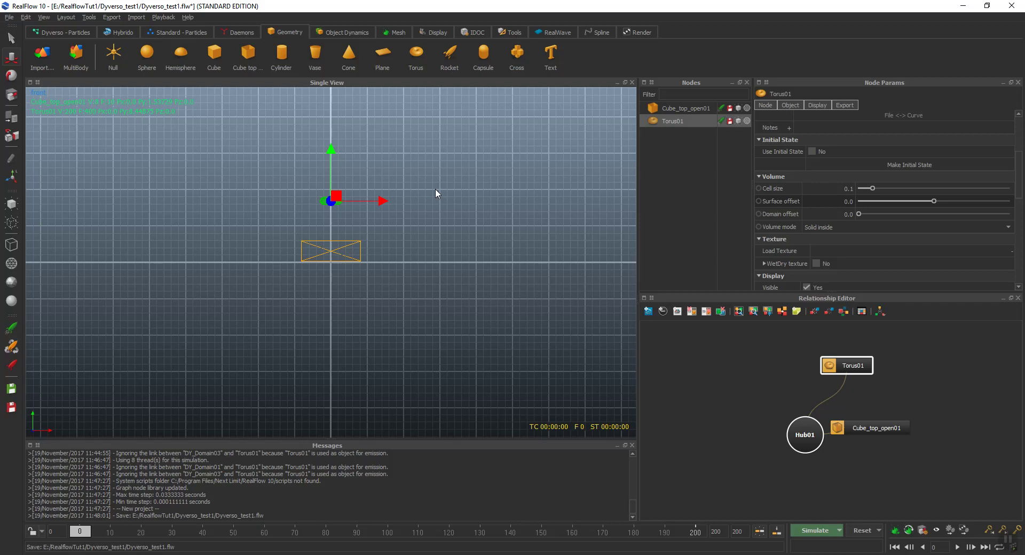
{"action": "key", "text": "4"}
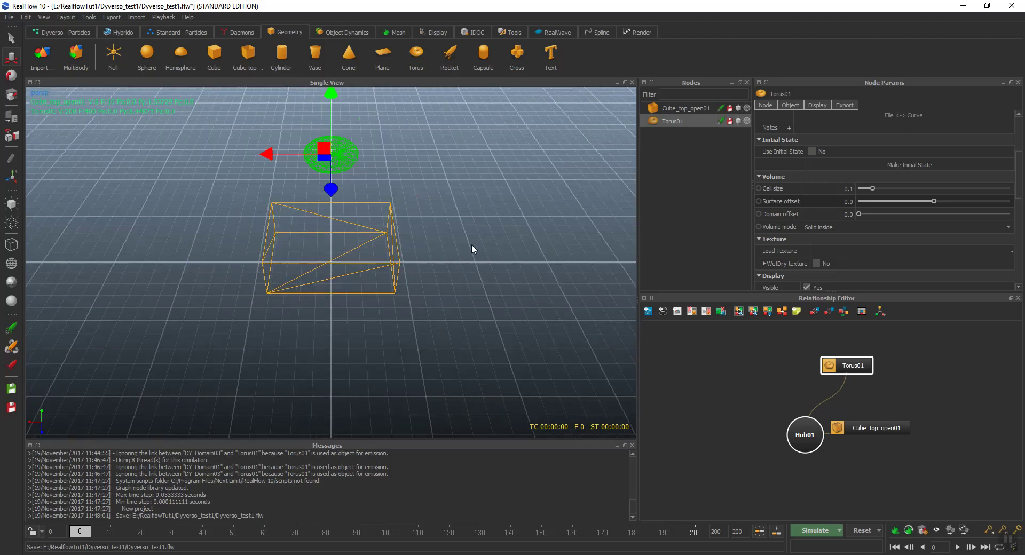
{"action": "left_click_drag", "start_coordinate": [472, 244], "coordinate": [454, 225], "text": "alt"}
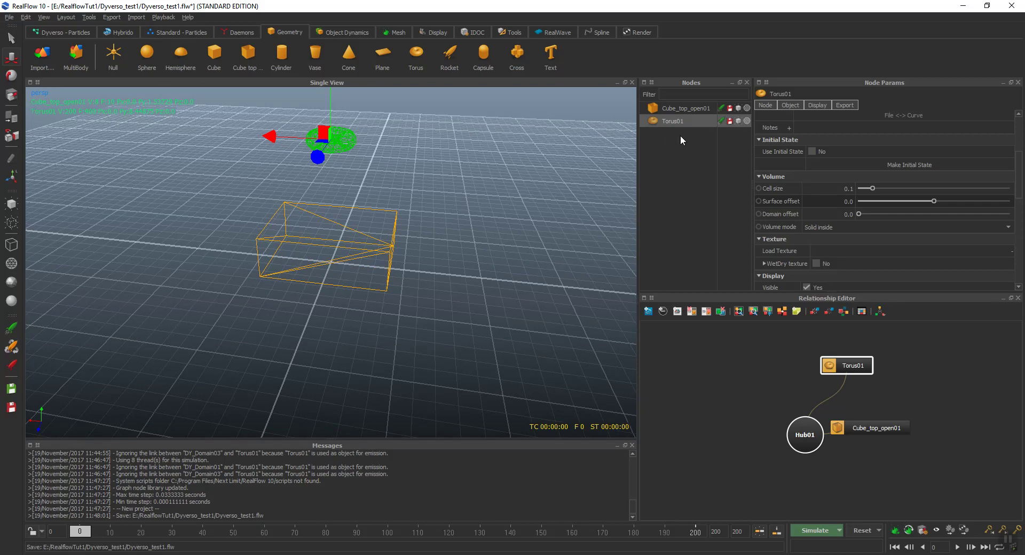
Scale the open-top cube deeper along Z and wider along X
{"action": "left_click", "coordinate": [670, 109]}
{"action": "left_click", "coordinate": [12, 95]}
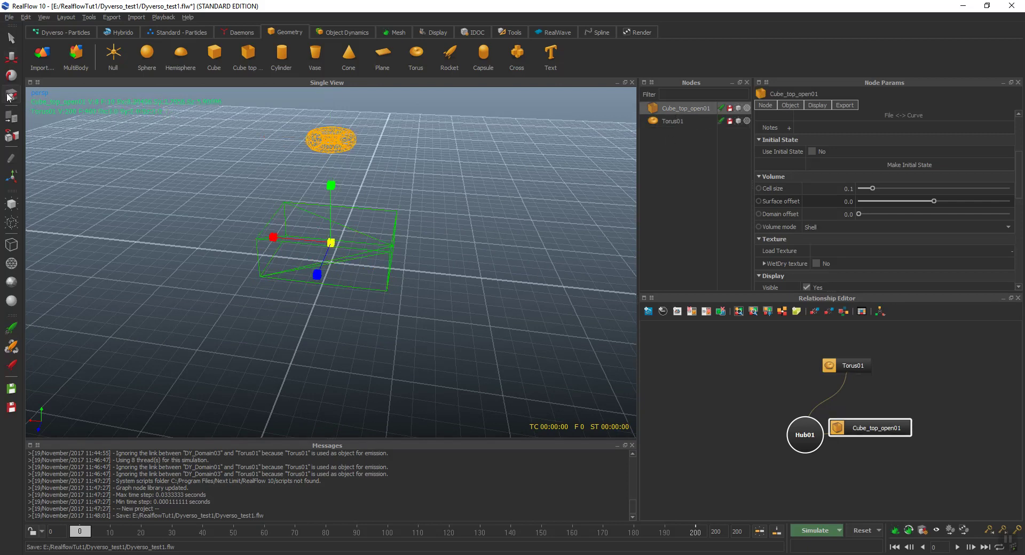
{"action": "left_click_drag", "start_coordinate": [317, 275], "coordinate": [281, 354]}
{"action": "left_click_drag", "start_coordinate": [273, 236], "coordinate": [223, 231]}
{"action": "left_click_drag", "start_coordinate": [468, 277], "coordinate": [456, 318], "text": "alt"}
Add a k Volume daemon, widen it along X, make it taller, and raise it
{"action": "key", "text": "2"}
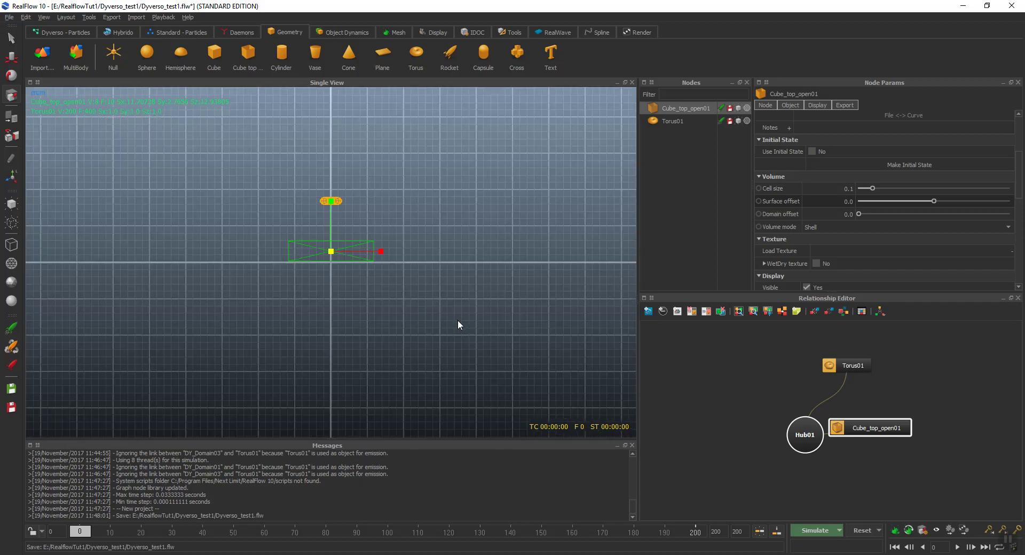
{"action": "left_click", "coordinate": [239, 33]}
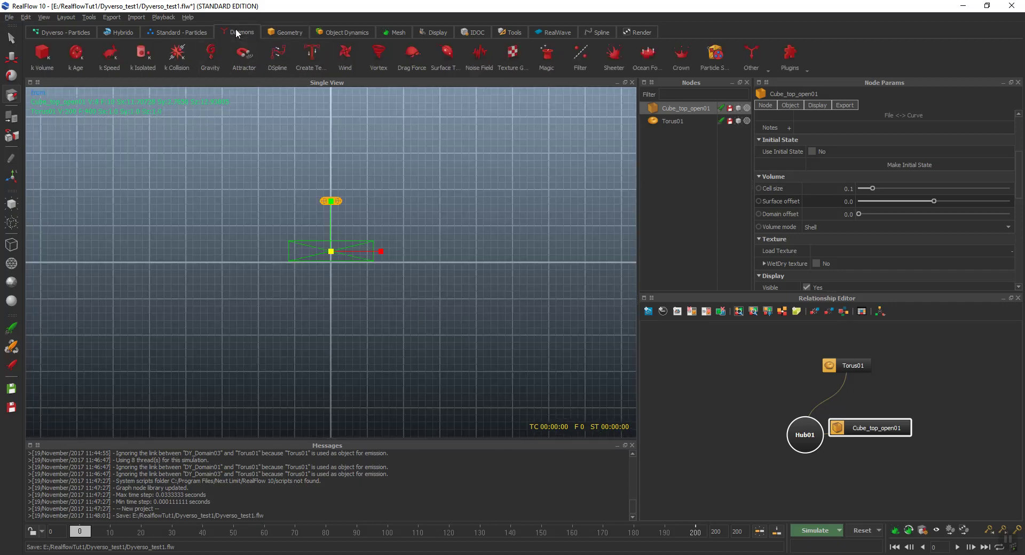
{"action": "left_click", "coordinate": [41, 63]}
{"action": "left_click_drag", "start_coordinate": [381, 264], "coordinate": [521, 268]}
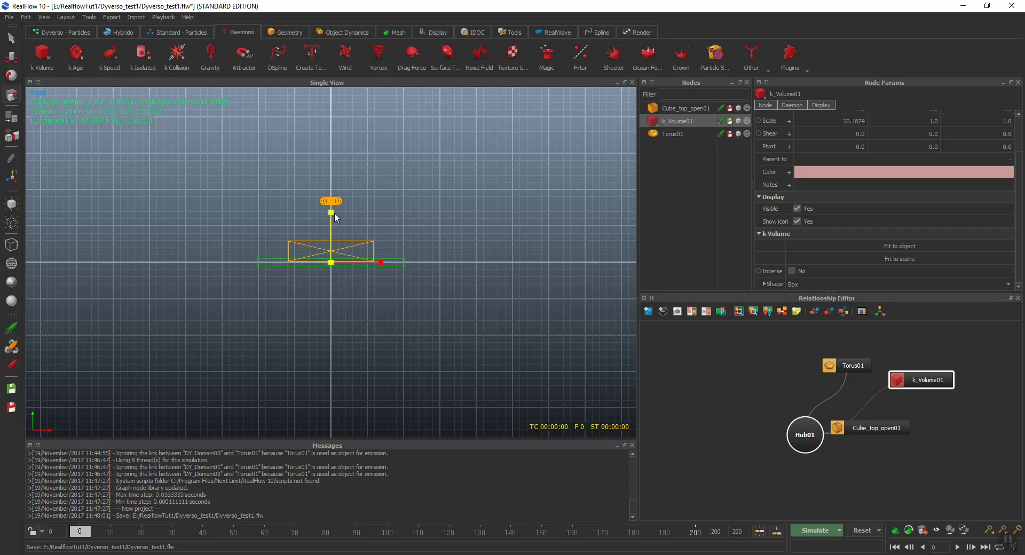
{"action": "left_click_drag", "start_coordinate": [332, 217], "coordinate": [320, 105]}
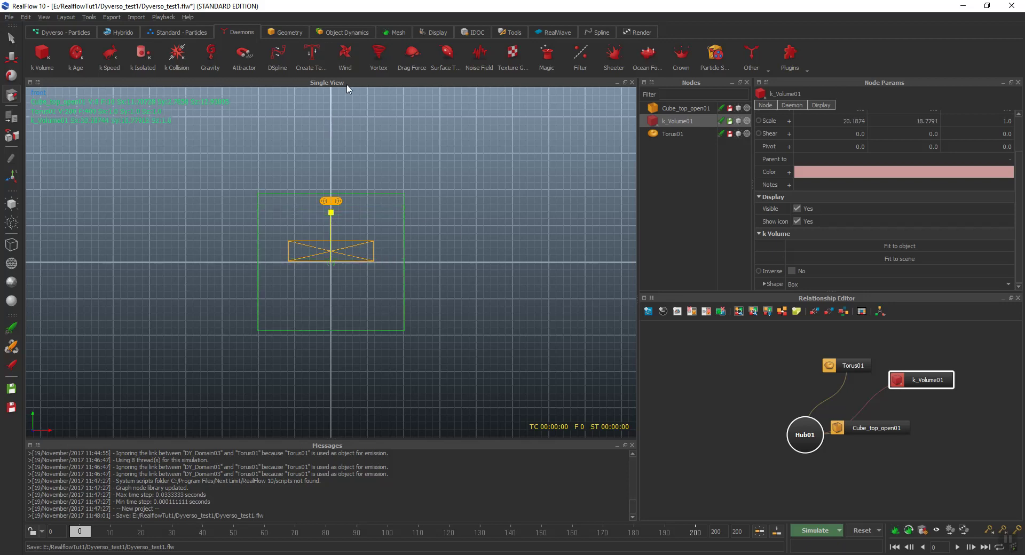
{"action": "key", "text": "w"}
{"action": "left_click_drag", "start_coordinate": [332, 208], "coordinate": [344, 146]}
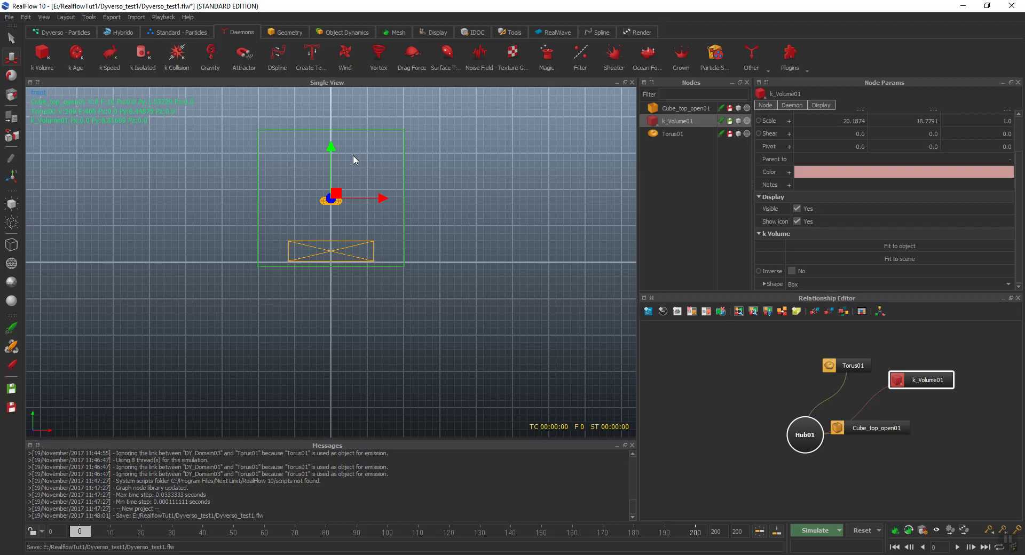
Extend the k Volume box along Z and narrow it along X around the box and torus
{"action": "key", "text": "4"}
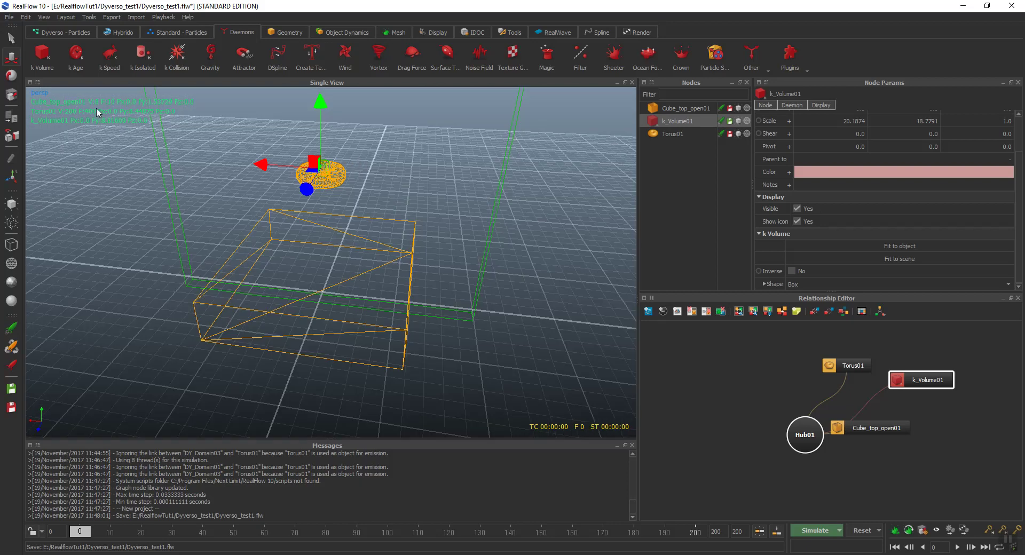
{"action": "left_click", "coordinate": [10, 97]}
{"action": "left_click_drag", "start_coordinate": [306, 191], "coordinate": [185, 485]}
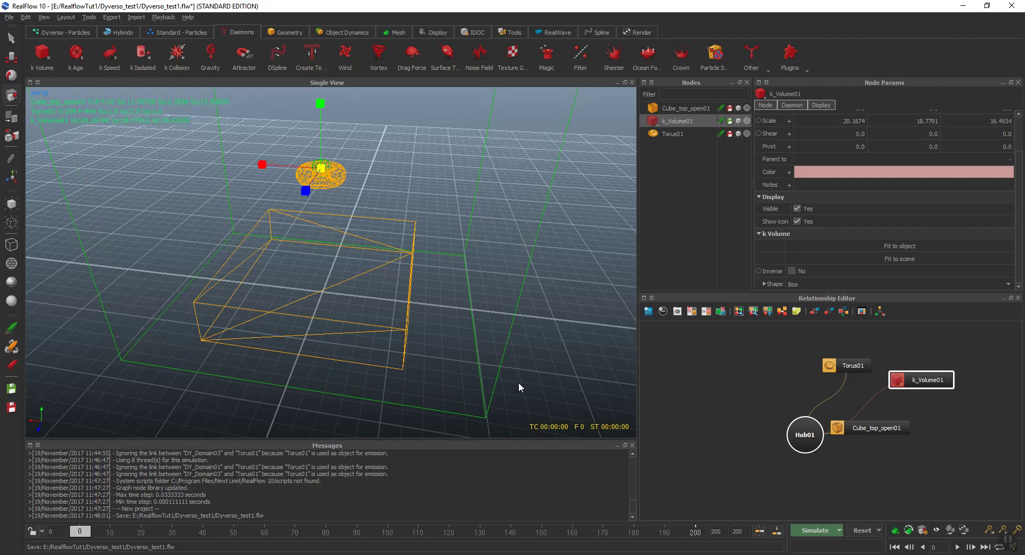
{"action": "left_click_drag", "start_coordinate": [517, 390], "coordinate": [483, 340], "text": "alt"}
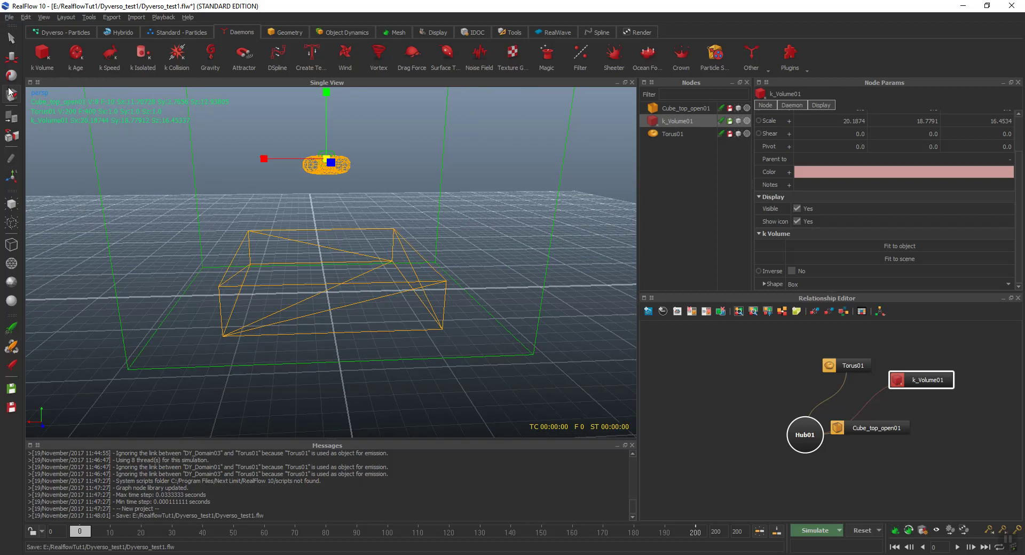
{"action": "left_click_drag", "start_coordinate": [263, 159], "coordinate": [327, 170]}
{"action": "key", "text": "w"}
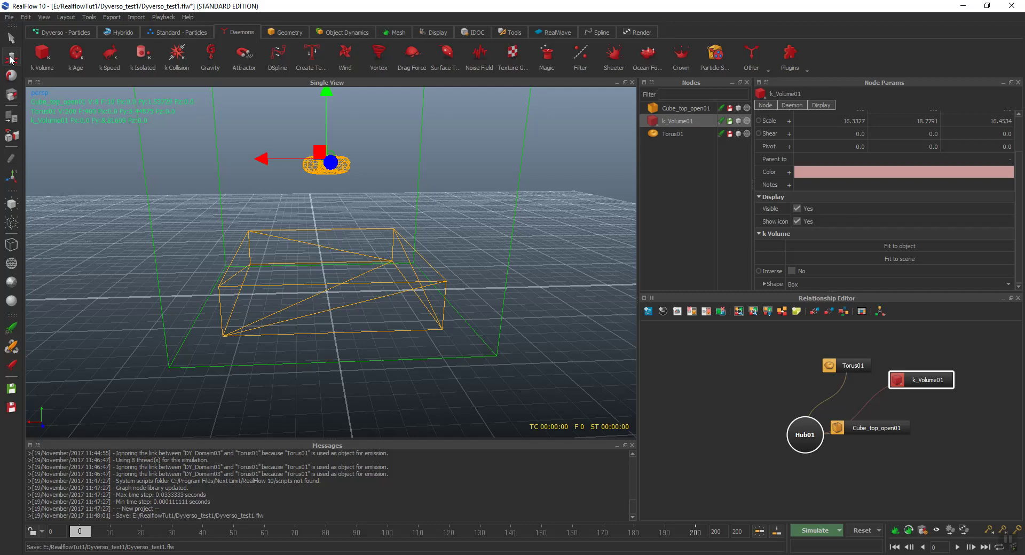
Add a Gravity01 daemon and drag it along X to the left of the box
{"action": "left_click", "coordinate": [210, 58]}
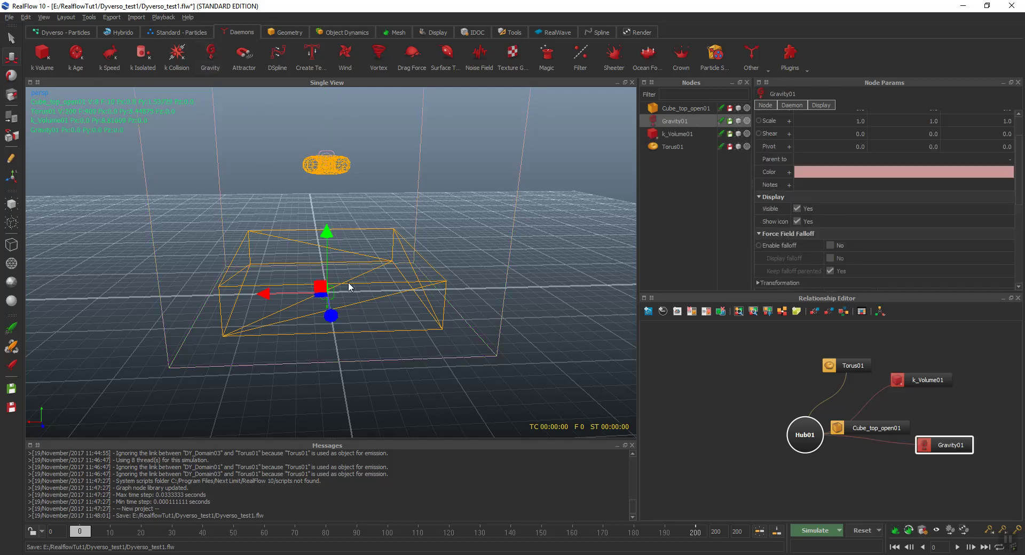
{"action": "left_click_drag", "start_coordinate": [267, 293], "coordinate": [77, 287]}
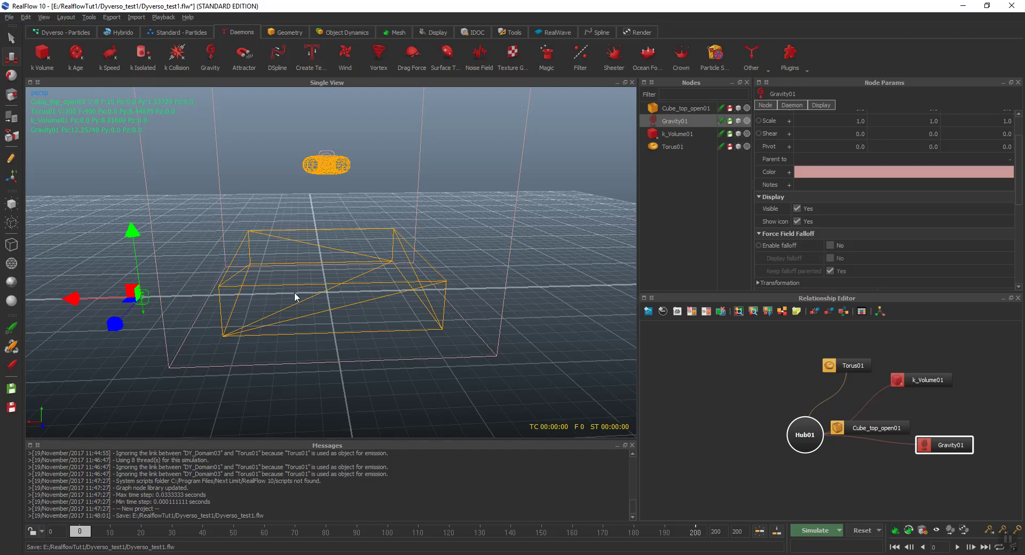
{"action": "left_click_drag", "start_coordinate": [527, 297], "coordinate": [469, 318], "text": "alt"}
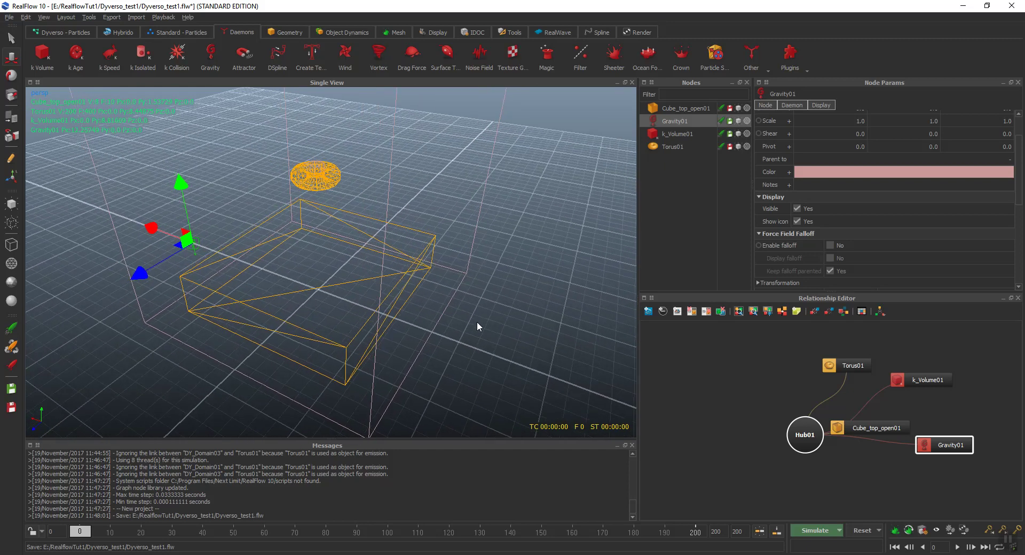
{"action": "left_click_drag", "start_coordinate": [477, 323], "coordinate": [550, 286], "text": "alt"}
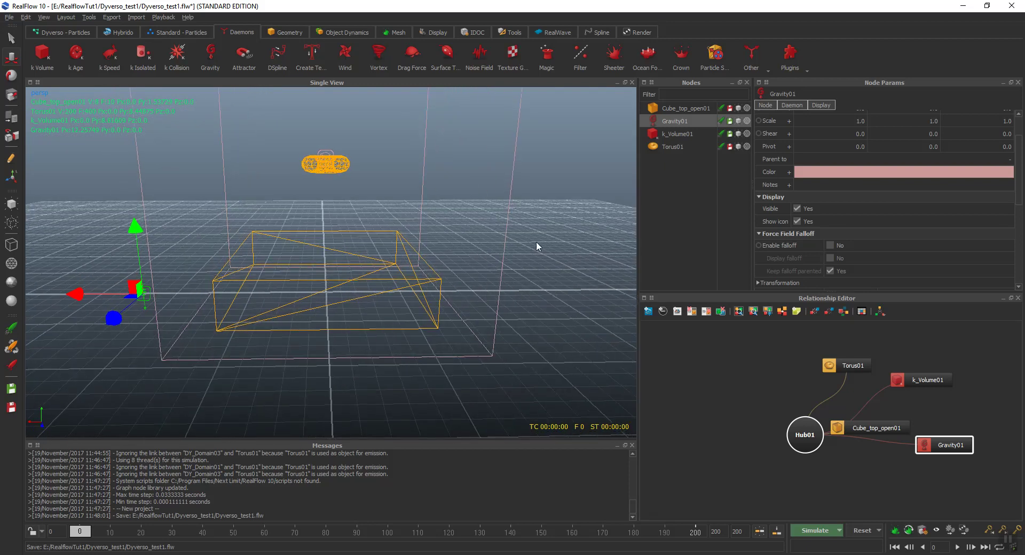
Add a square Dyverso emitter, creating DY_Emitter01 with a Liquid-PBD DY_Domain01
{"action": "left_click", "coordinate": [59, 33]}
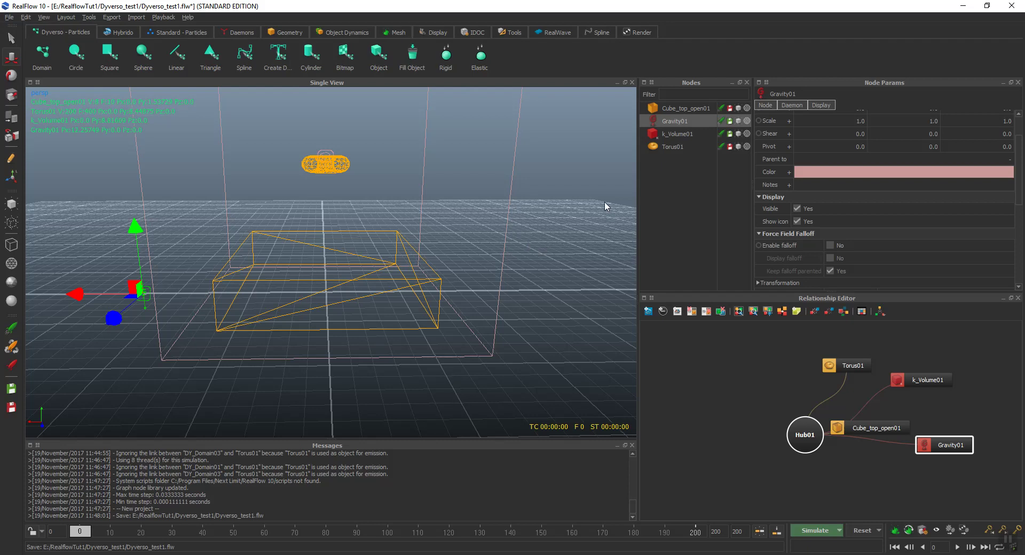
{"action": "left_click", "coordinate": [109, 58]}
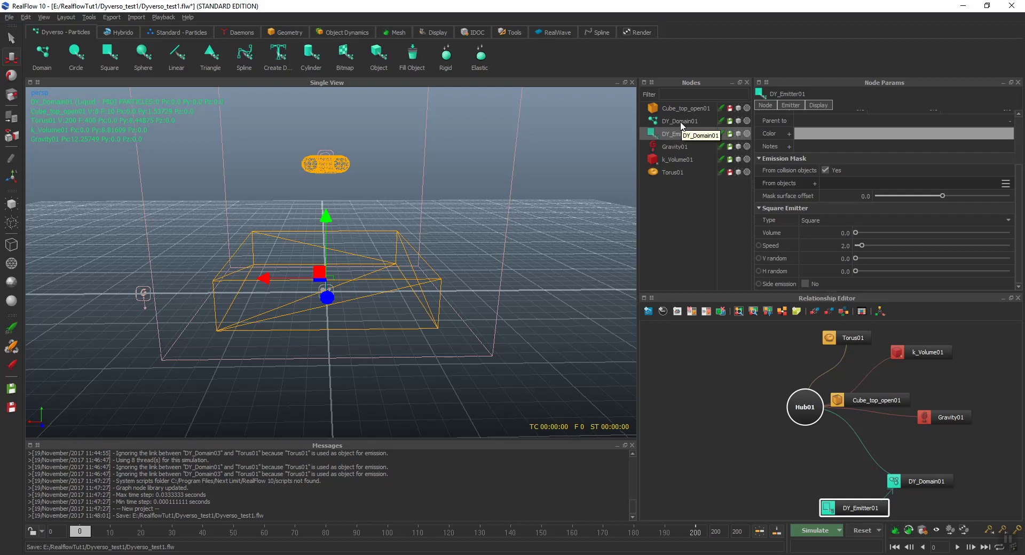
{"action": "left_click_drag", "start_coordinate": [913, 486], "coordinate": [893, 451]}
Arrange the emitter, domain, torus, cube, k_Volume01 and Gravity01 nodes neatly around Hub01
{"action": "left_click_drag", "start_coordinate": [859, 509], "coordinate": [937, 480]}
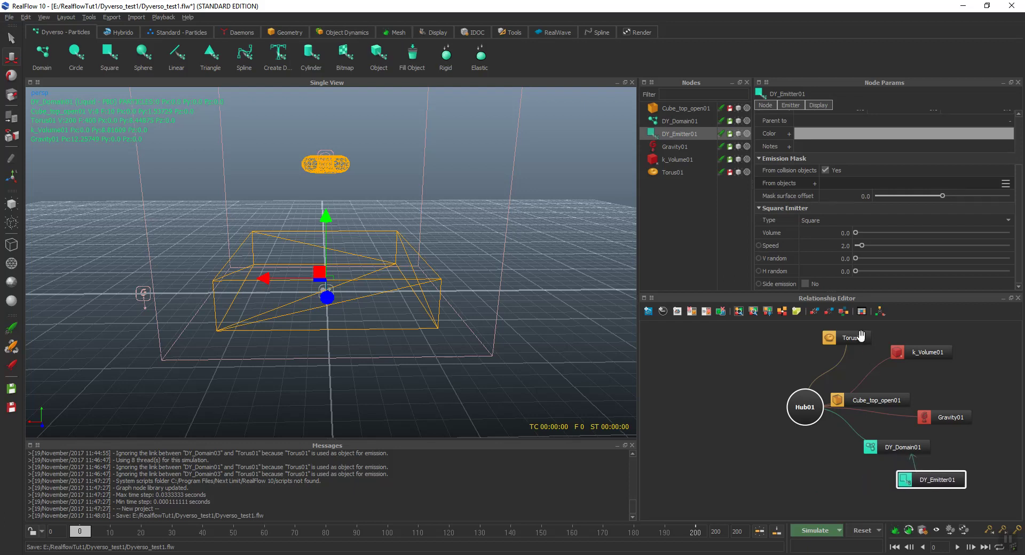
{"action": "left_click_drag", "start_coordinate": [849, 338], "coordinate": [688, 344]}
{"action": "left_click_drag", "start_coordinate": [884, 399], "coordinate": [703, 394]}
{"action": "left_click_drag", "start_coordinate": [944, 416], "coordinate": [914, 390]}
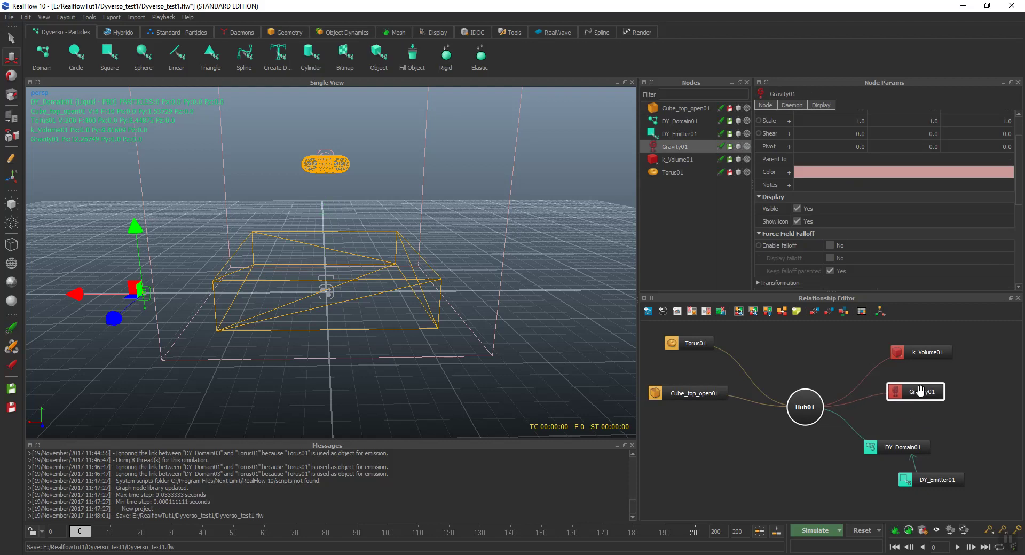
{"action": "left_click_drag", "start_coordinate": [917, 352], "coordinate": [856, 340]}
{"action": "left_click_drag", "start_coordinate": [913, 393], "coordinate": [896, 375]}
{"action": "left_click_drag", "start_coordinate": [912, 455], "coordinate": [912, 430]}
{"action": "left_click", "coordinate": [928, 476]}
{"action": "left_click_drag", "start_coordinate": [928, 477], "coordinate": [920, 460]}
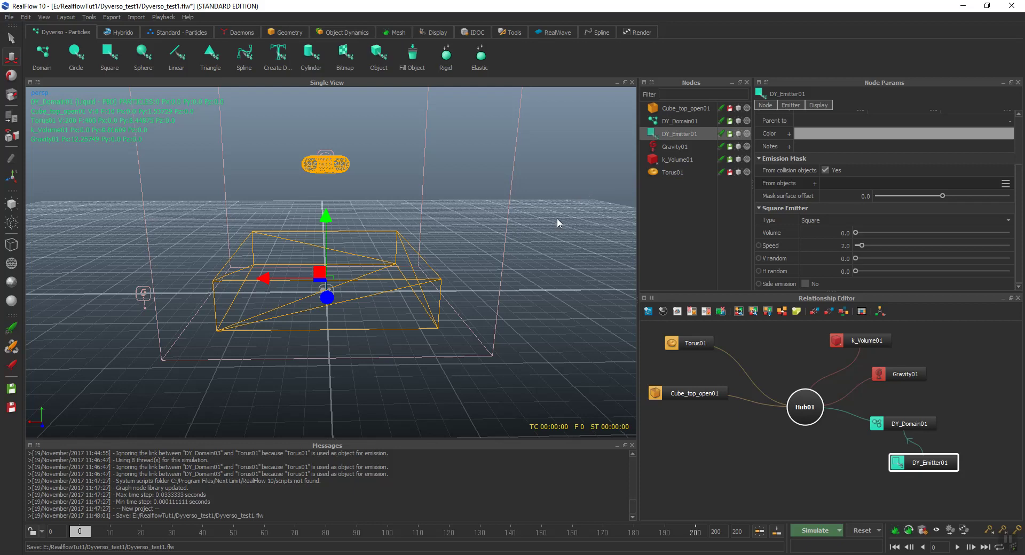
{"action": "left_click_drag", "start_coordinate": [555, 218], "coordinate": [561, 264], "text": "alt"}
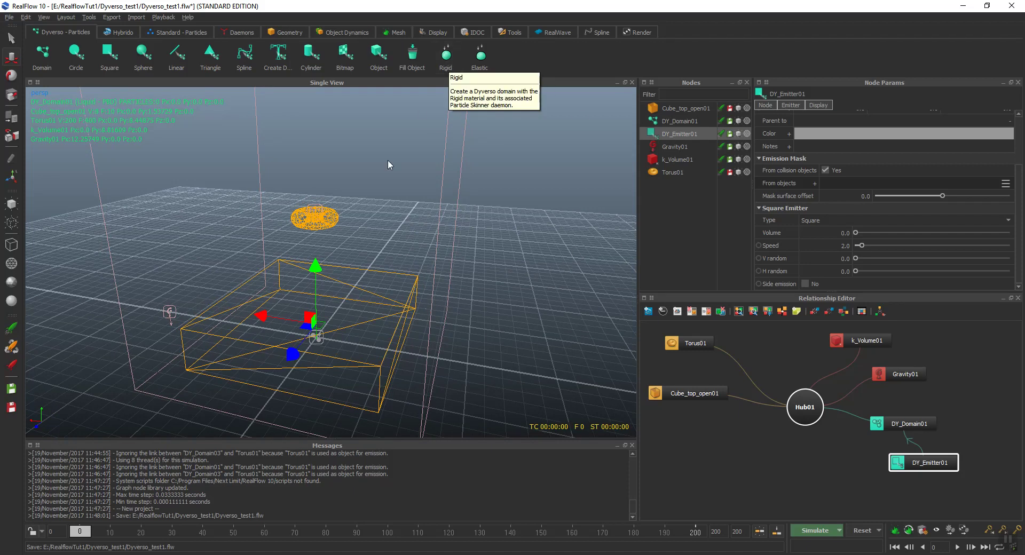
Make Torus01 a rigid Dyverso body and place the DY_Domain02 and Particle_Skinner01 nodes
{"action": "left_click", "coordinate": [327, 221]}
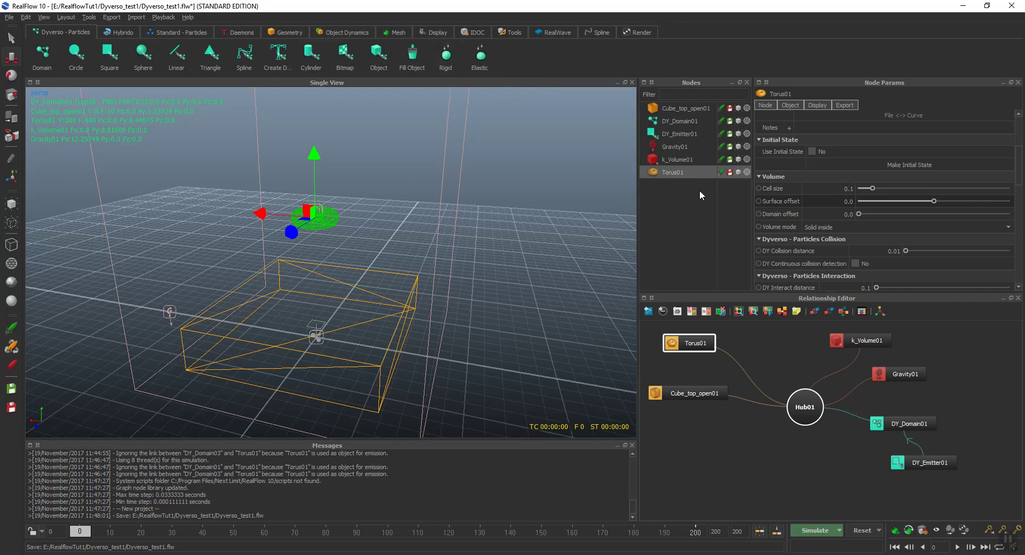
{"action": "left_click", "coordinate": [447, 54]}
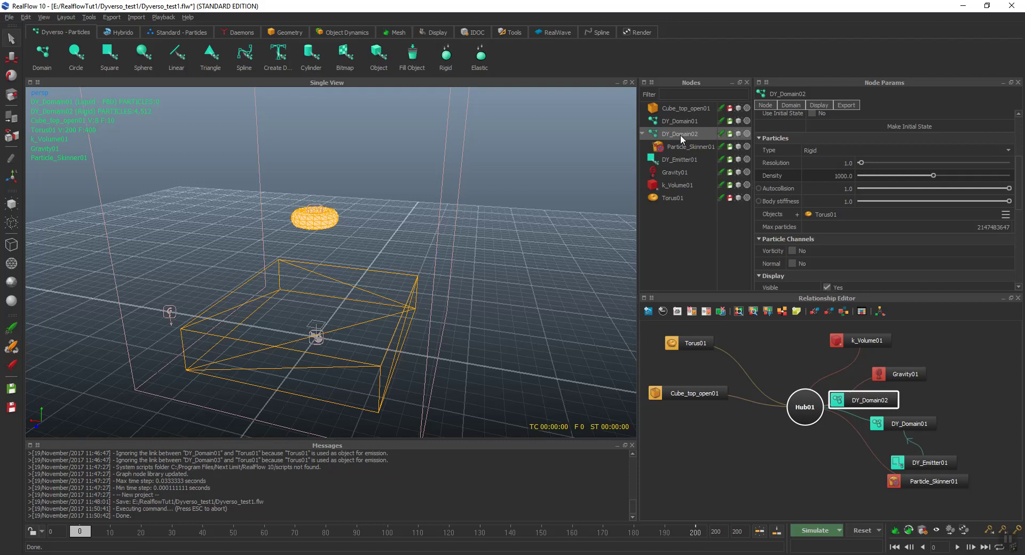
{"action": "left_click_drag", "start_coordinate": [865, 402], "coordinate": [710, 459]}
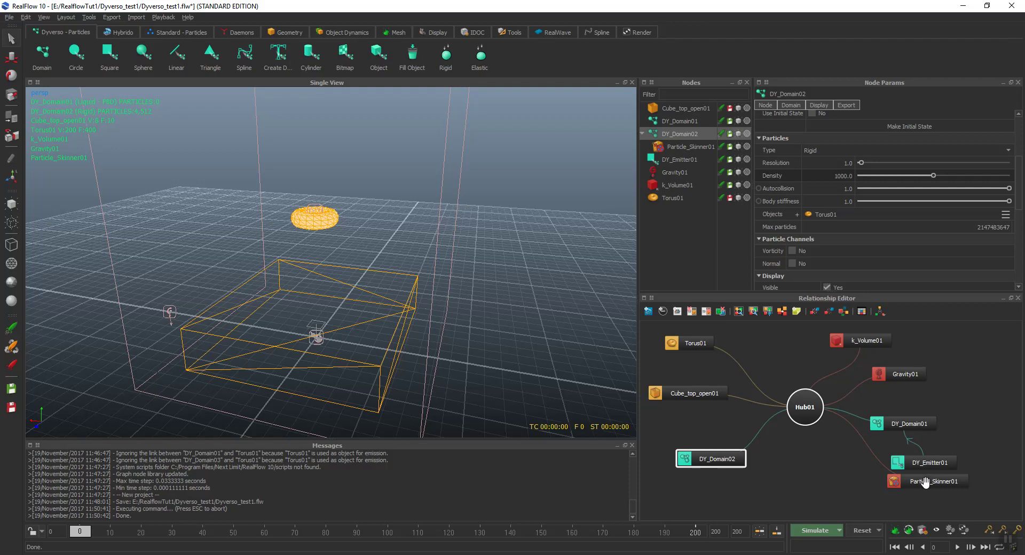
{"action": "left_click_drag", "start_coordinate": [925, 480], "coordinate": [747, 497]}
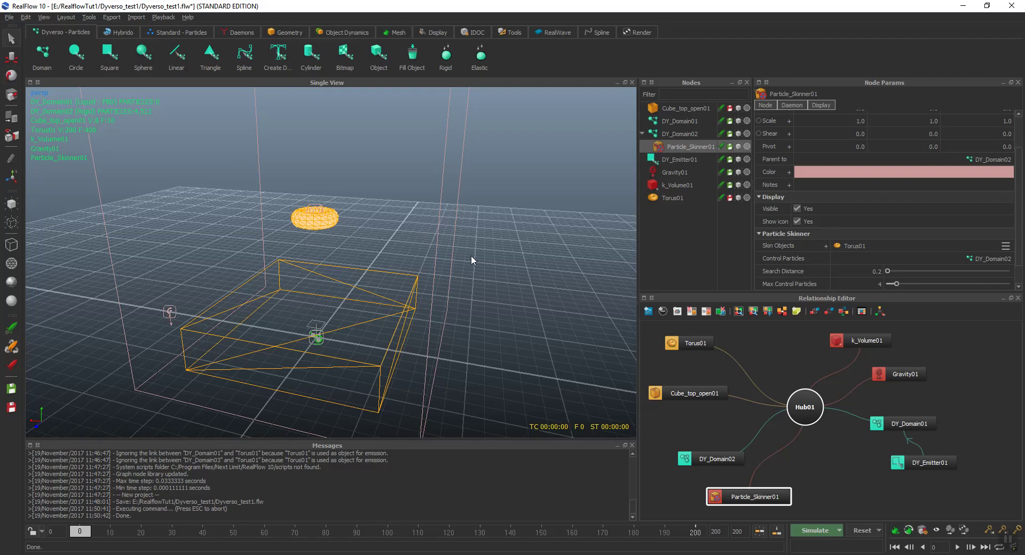
Raise DY_Emitter01 to the torus's height and shift it sideways along X
{"action": "left_click", "coordinate": [680, 159]}
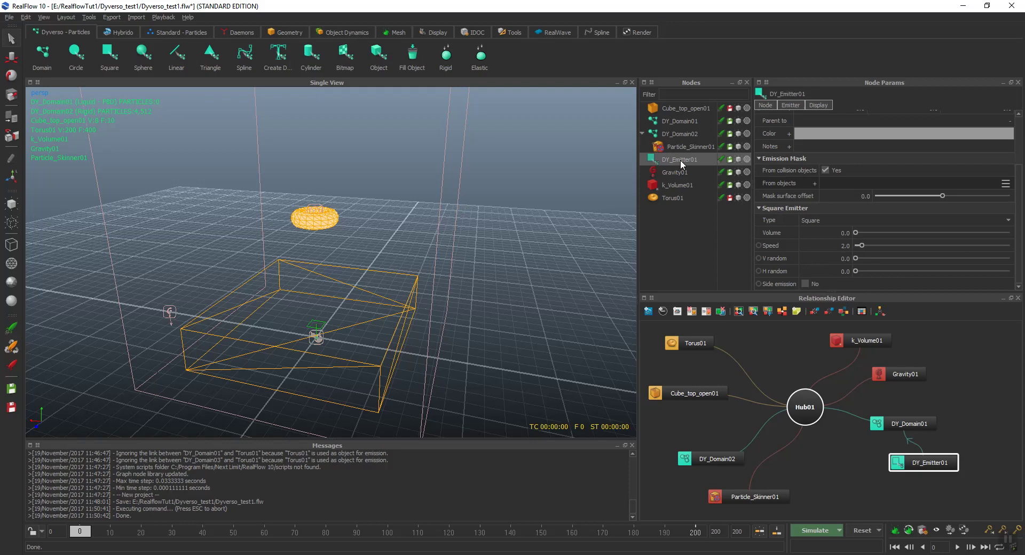
{"action": "left_click", "coordinate": [14, 59]}
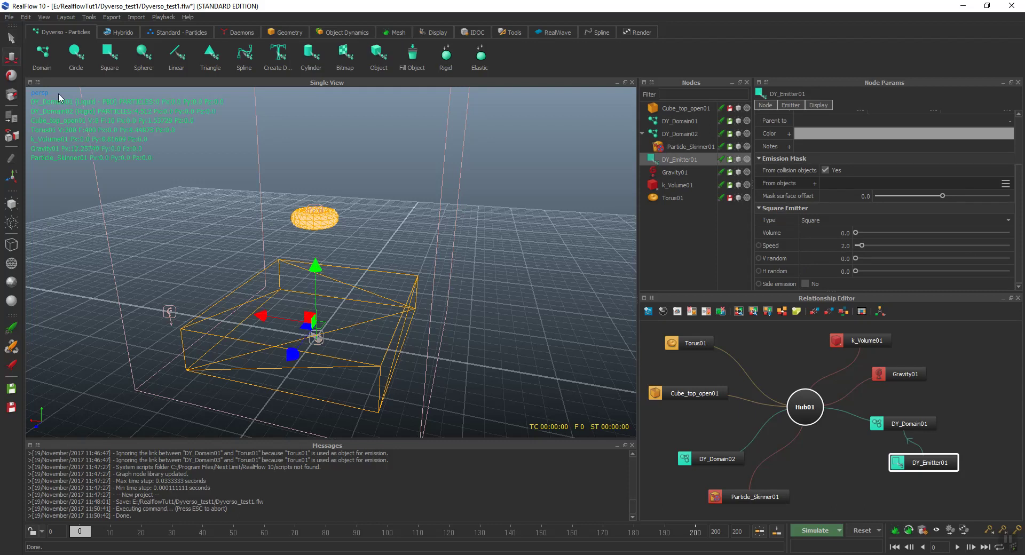
{"action": "left_click_drag", "start_coordinate": [309, 275], "coordinate": [324, 205]}
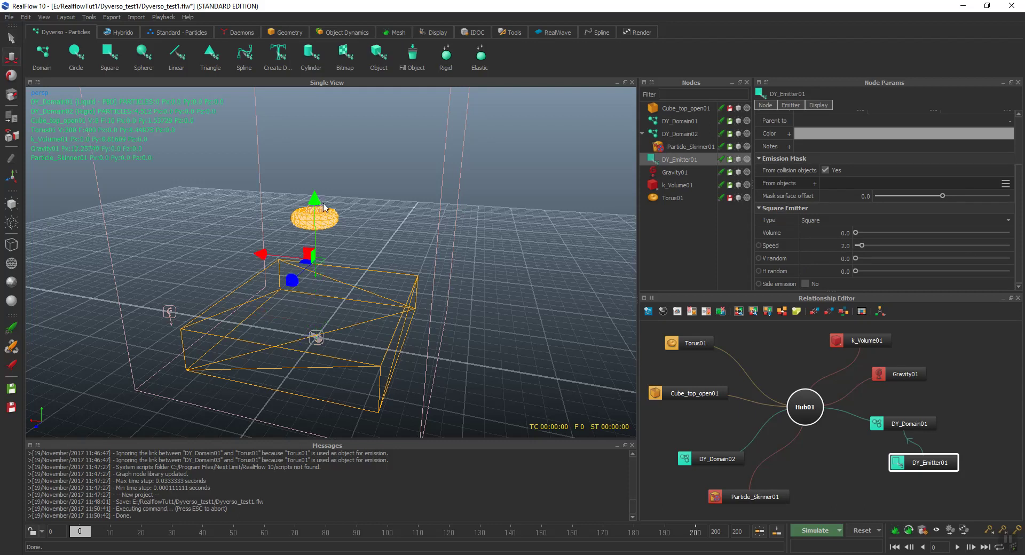
{"action": "left_click_drag", "start_coordinate": [259, 261], "coordinate": [313, 269]}
{"action": "left_click_drag", "start_coordinate": [378, 206], "coordinate": [434, 210]}
With the Rotate tool active, check the emitter's angle in front and perspective views
{"action": "left_click", "coordinate": [14, 81]}
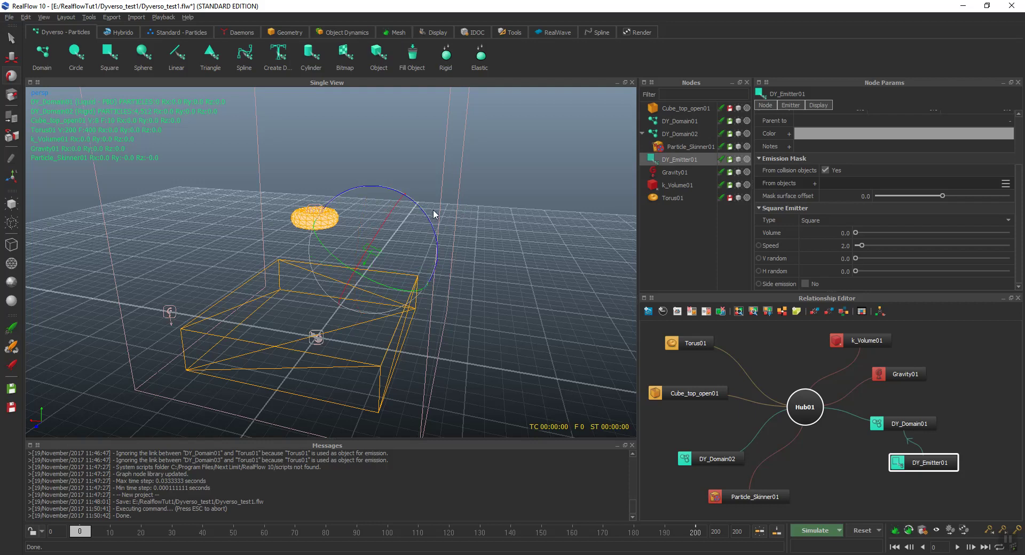
{"action": "key", "text": "2"}
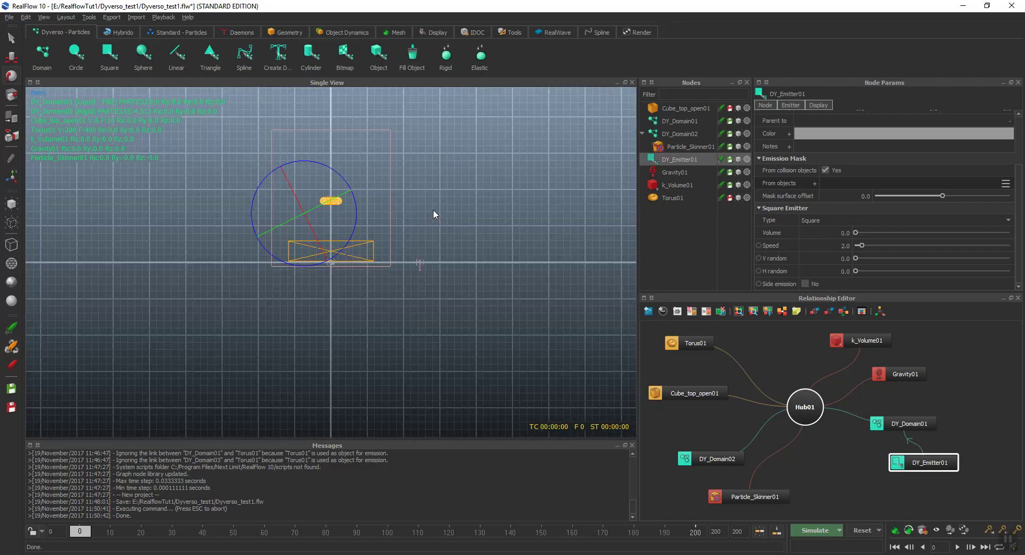
{"action": "scroll", "coordinate": [435, 208], "scroll_direction": "up", "scroll_amount": 5}
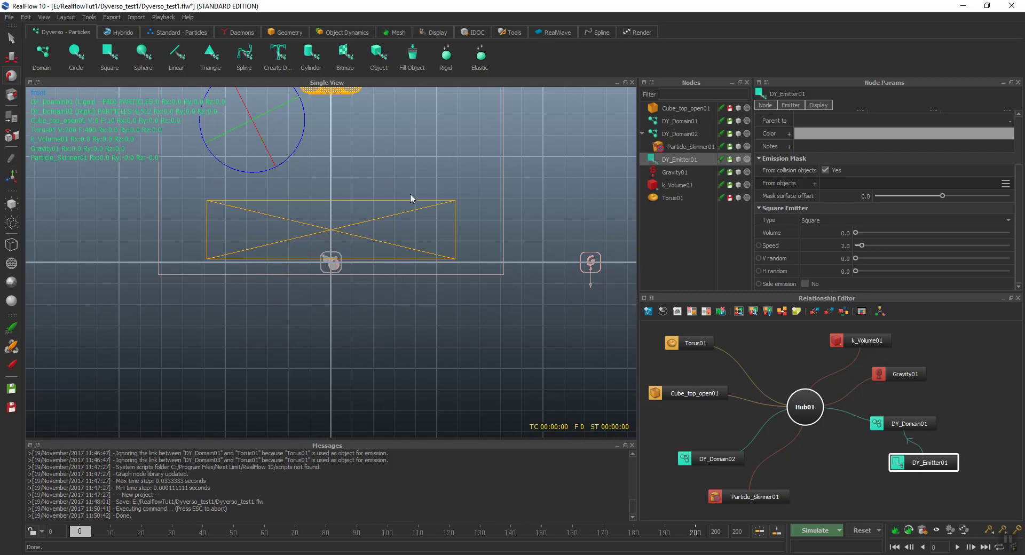
{"action": "key", "text": "4"}
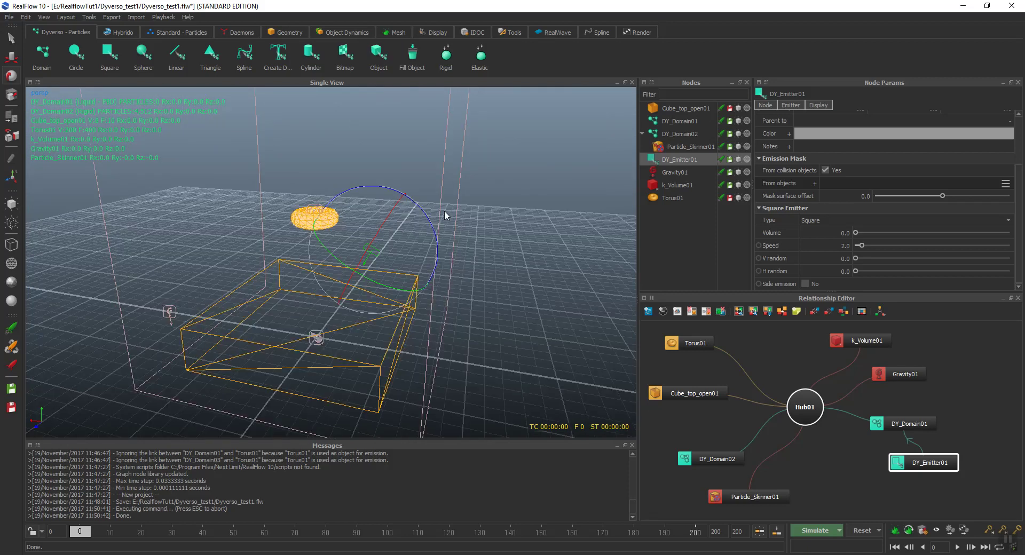
{"action": "left_click_drag", "start_coordinate": [445, 210], "coordinate": [236, 216], "text": "alt"}
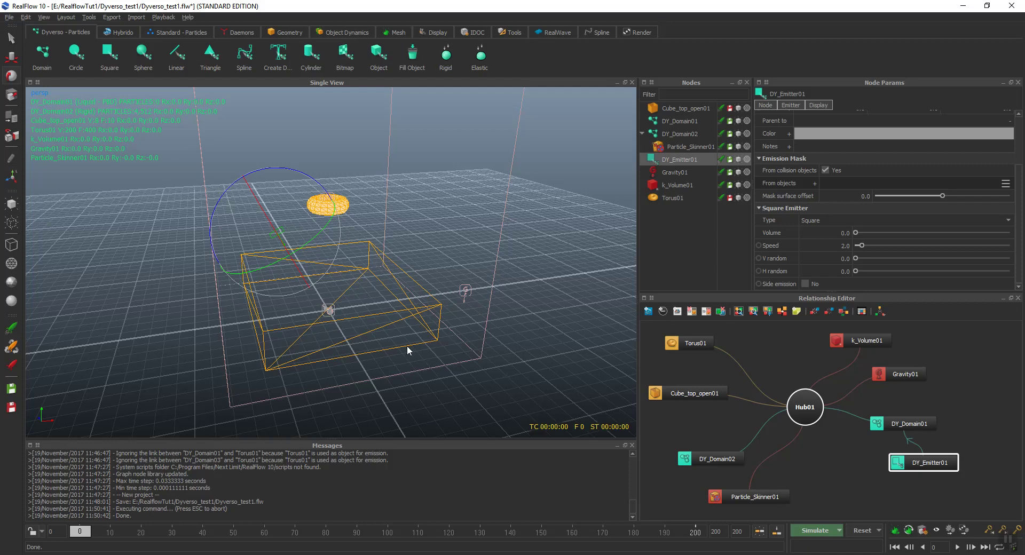
Run the pour simulation to about frame 168, following the liquid filling the box beside the torus
{"action": "left_click_drag", "start_coordinate": [407, 347], "coordinate": [632, 346], "text": "alt"}
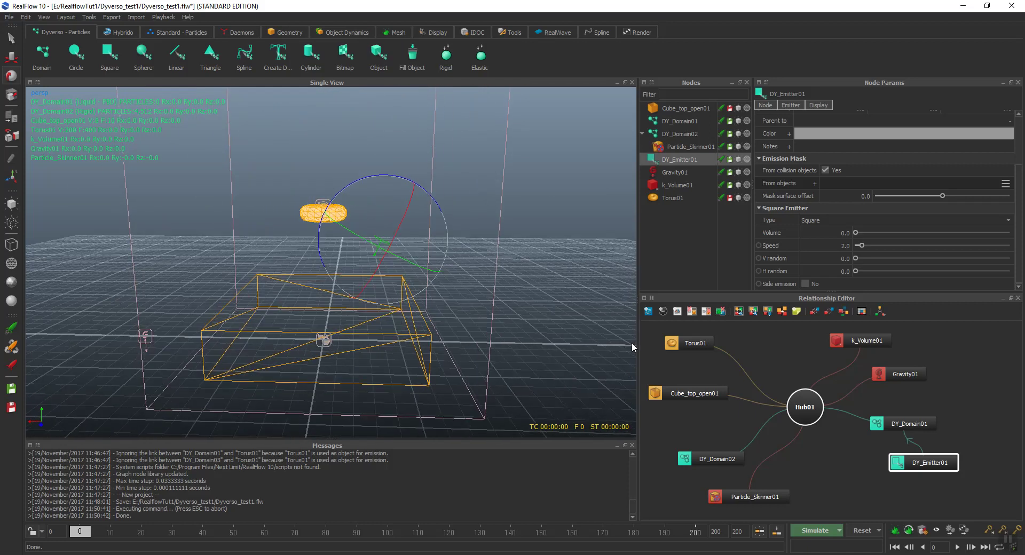
{"action": "left_click", "coordinate": [826, 533]}
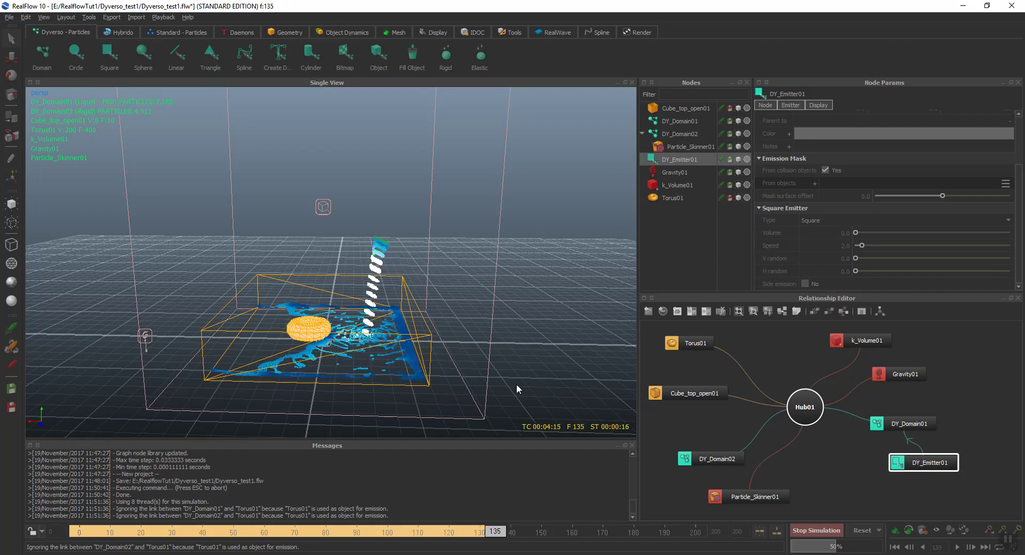
{"action": "scroll", "coordinate": [473, 370], "scroll_direction": "up", "scroll_amount": 2}
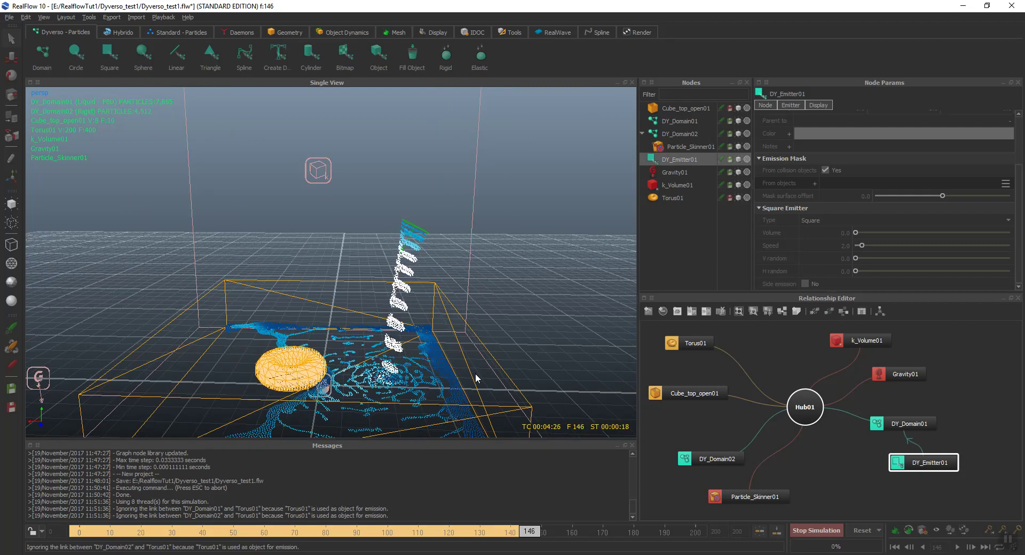
{"action": "middle_click_drag", "start_coordinate": [475, 373], "coordinate": [467, 273], "text": "alt"}
{"action": "left_click_drag", "start_coordinate": [467, 273], "coordinate": [446, 329], "text": "alt"}
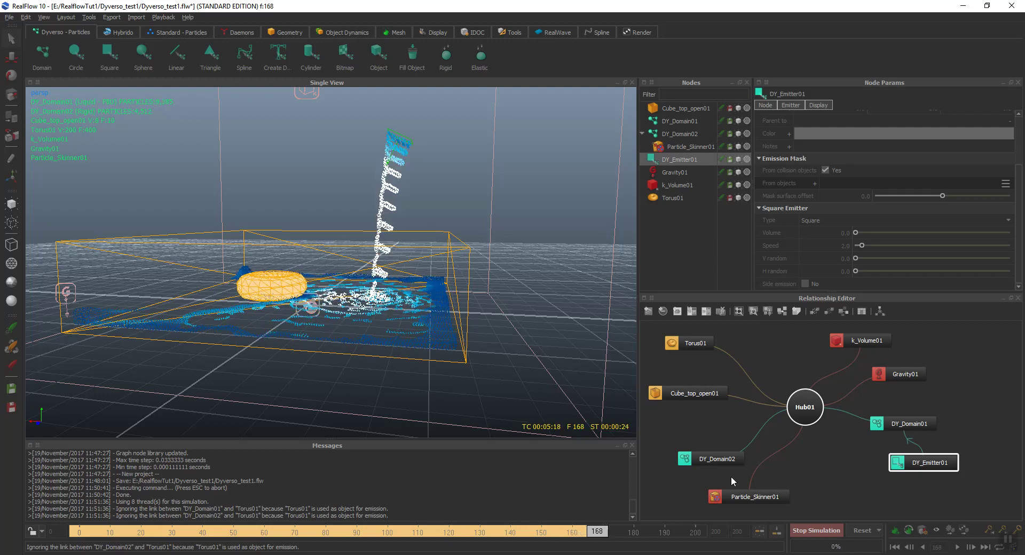
Stop the running simulation and reset it to frame 0
{"action": "left_click", "coordinate": [823, 531]}
{"action": "left_click", "coordinate": [862, 531]}
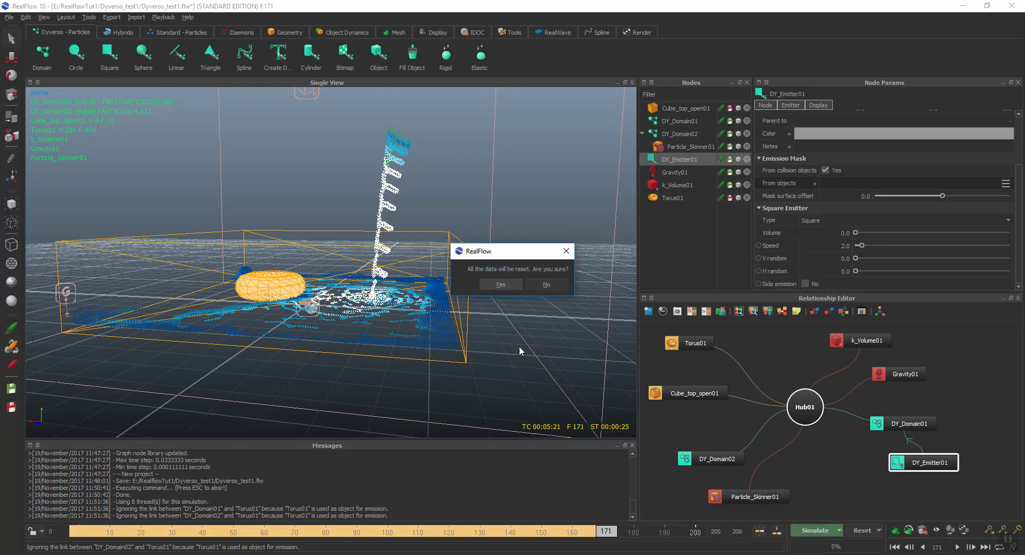
{"action": "left_click", "coordinate": [487, 283]}
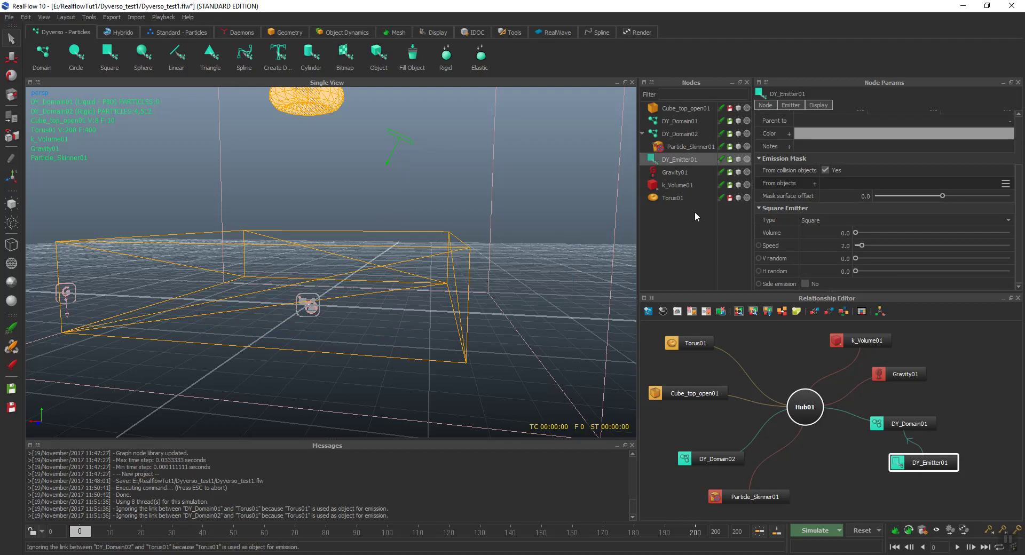
Give Cube_top_open01 a Surface offset of 0.04 and a Cell size of 0.04
{"action": "left_click", "coordinate": [691, 108]}
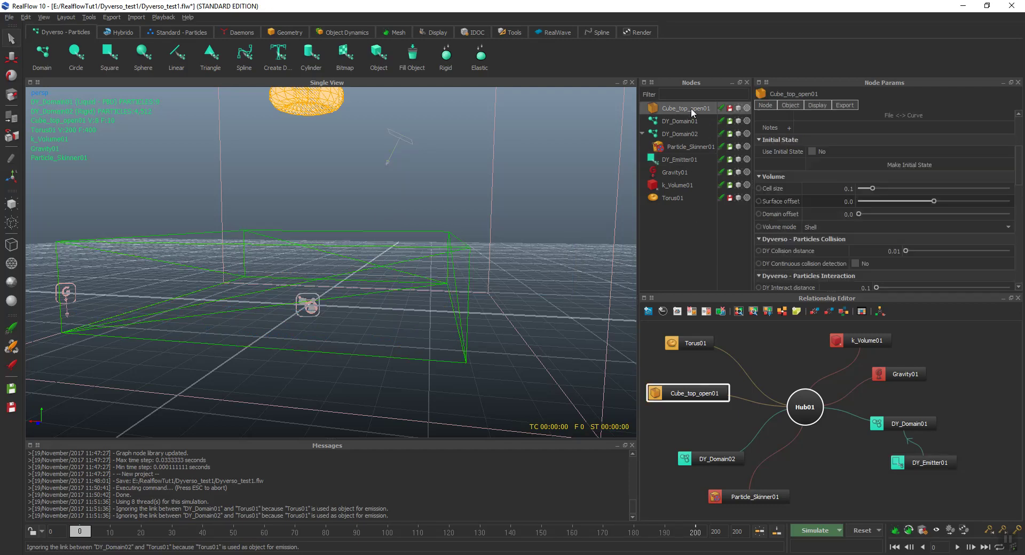
{"action": "double_click", "coordinate": [823, 201]}
{"action": "type", "text": ".04"}
{"action": "key", "text": "Return"}
{"action": "double_click", "coordinate": [854, 189]}
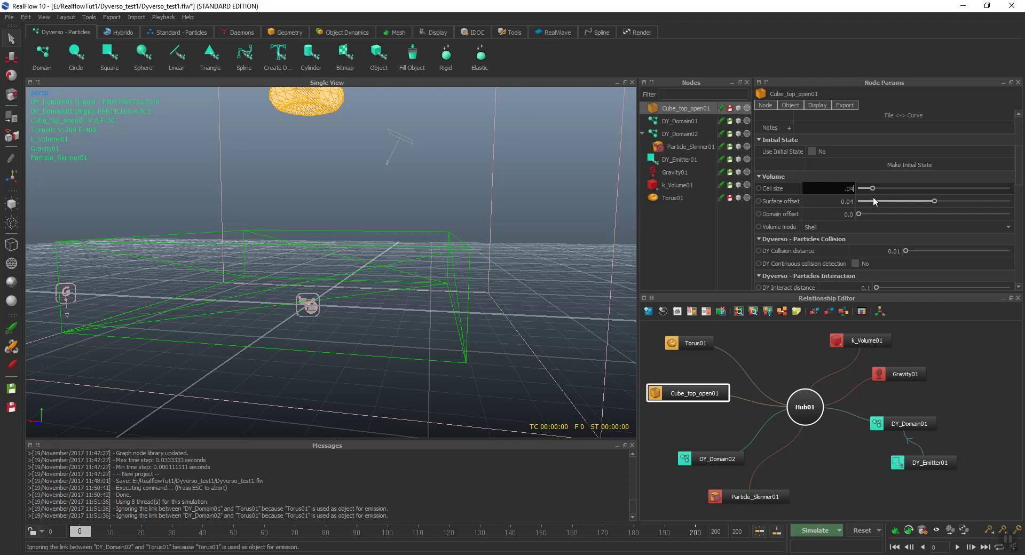
{"action": "type", "text": ".04"}
{"action": "key", "text": "Return"}
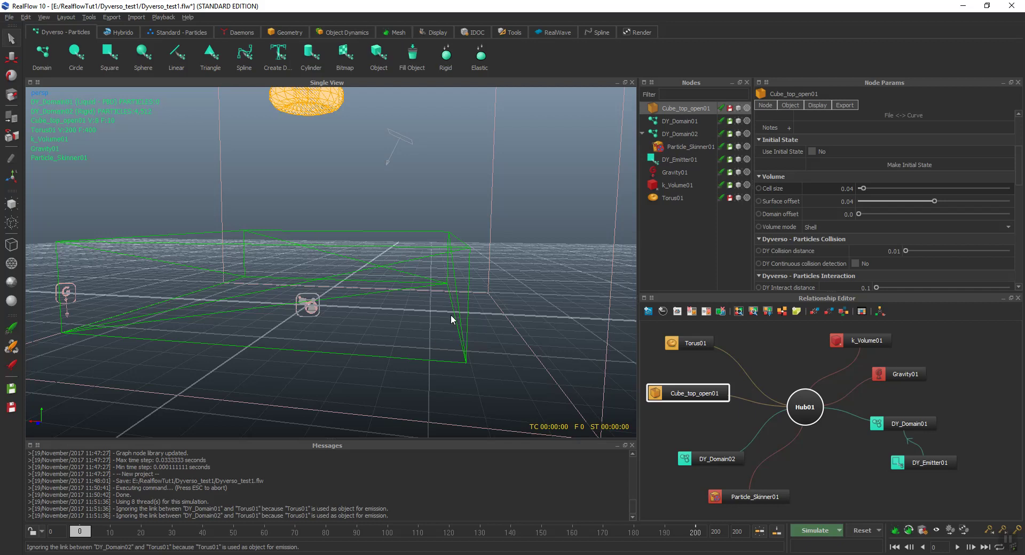
{"action": "double_click", "coordinate": [834, 203]}
{"action": "left_click", "coordinate": [809, 528]}
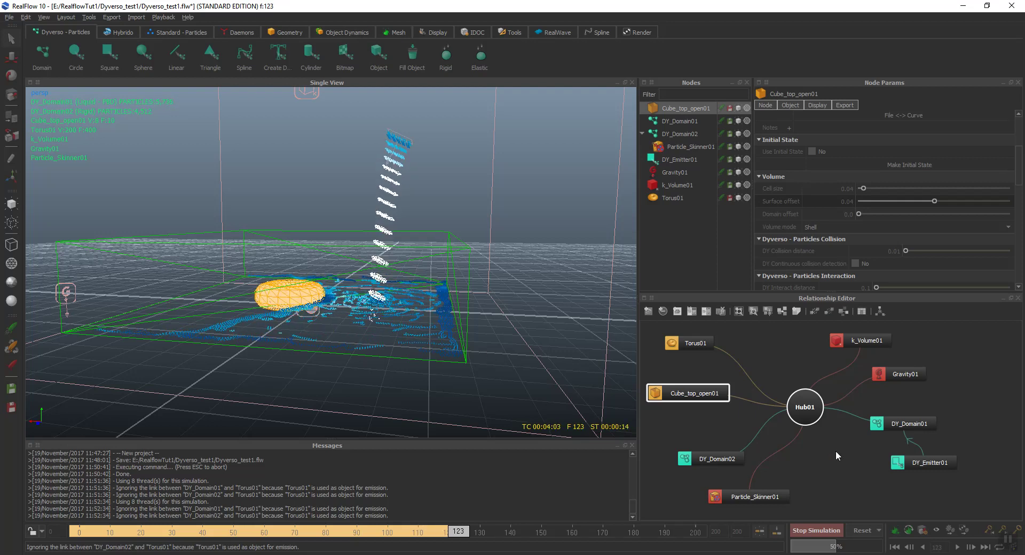
{"action": "left_click", "coordinate": [810, 531]}
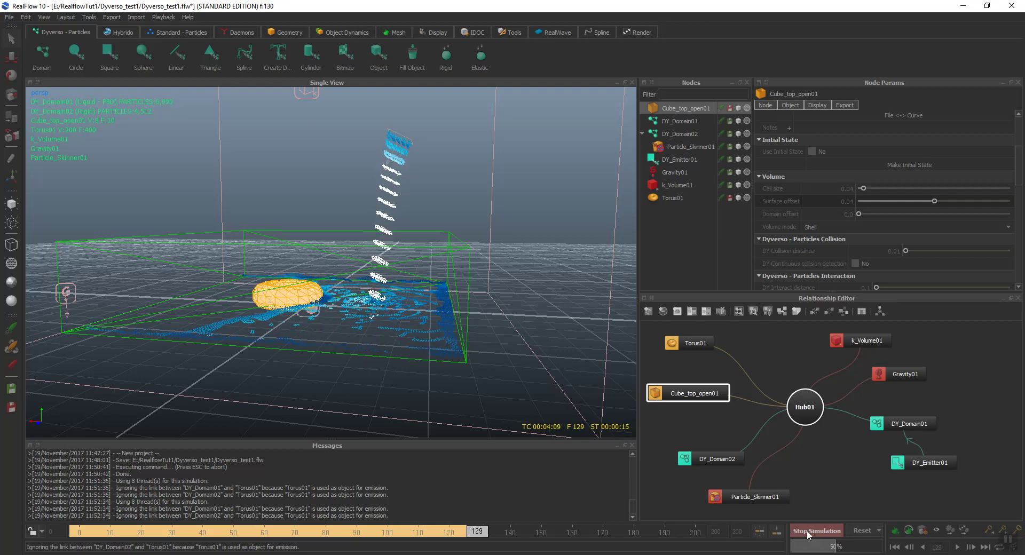
{"action": "left_click", "coordinate": [860, 531]}
{"action": "left_click", "coordinate": [494, 280]}
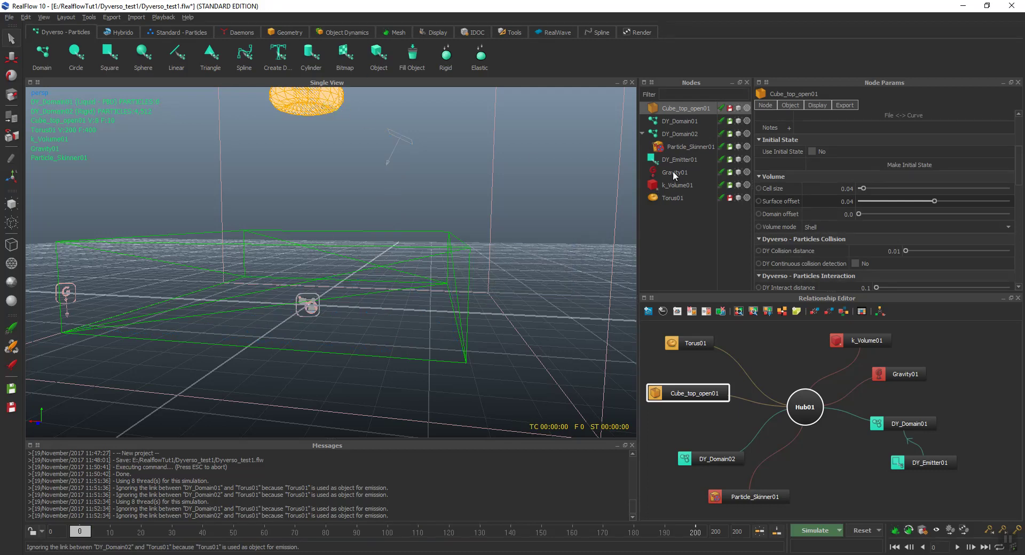
Enter a Density of 500 for the rigid torus domain DY_Domain02
{"action": "left_click", "coordinate": [687, 134]}
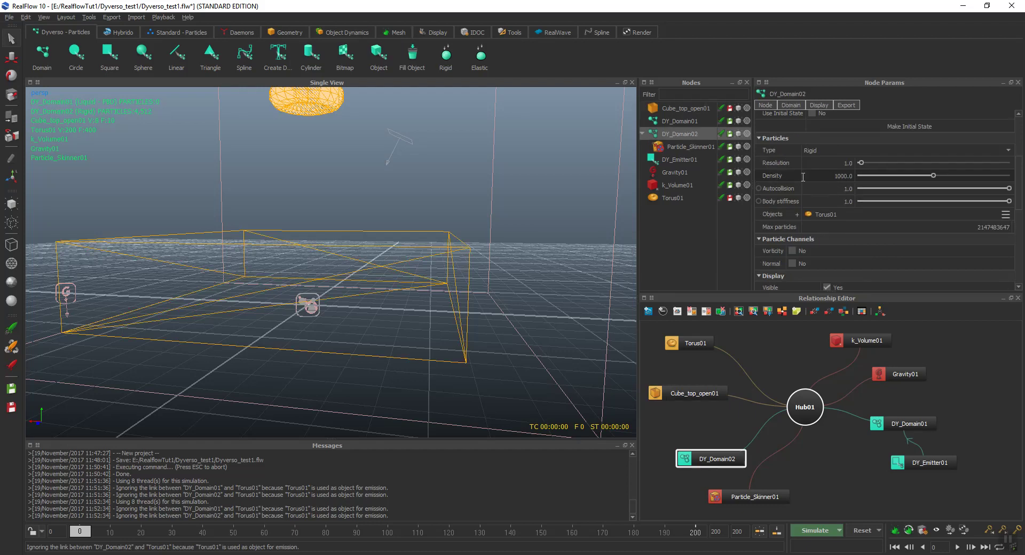
{"action": "double_click", "coordinate": [839, 176]}
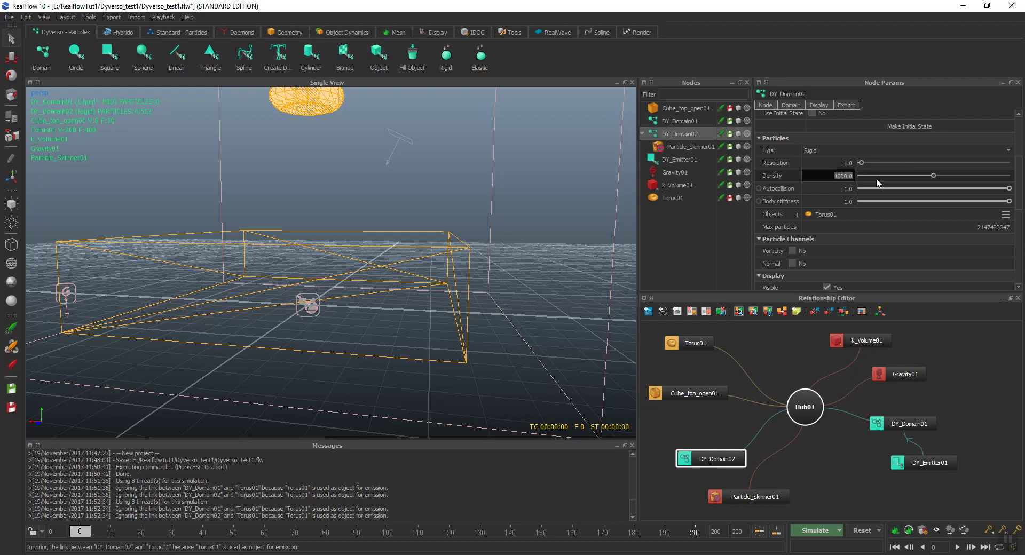
{"action": "type", "text": "500"}
{"action": "key", "text": "Return"}
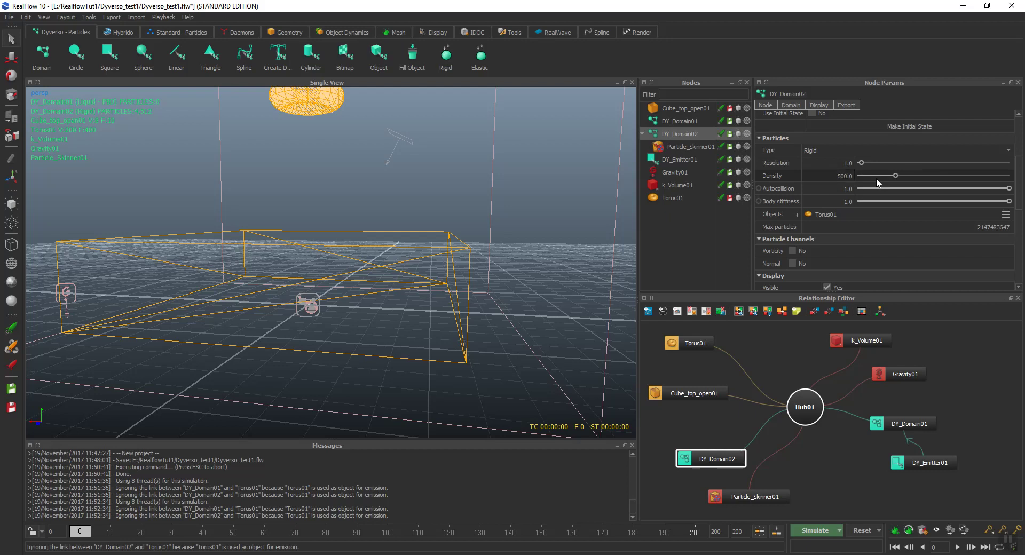
Rerun the simulation with the lighter torus and stop it at frame 128
{"action": "left_click", "coordinate": [814, 530]}
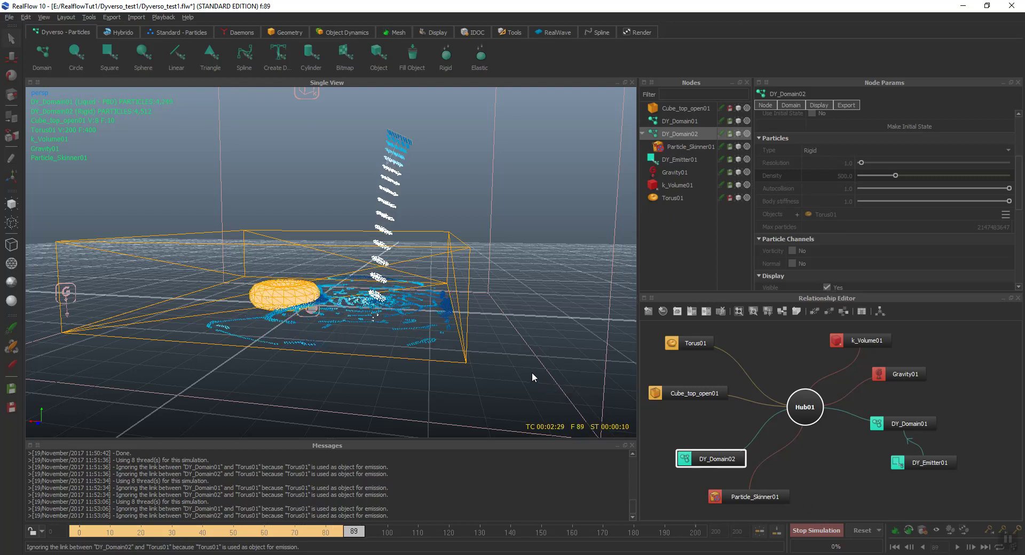
{"action": "scroll", "coordinate": [537, 366], "scroll_direction": "down", "scroll_amount": 3}
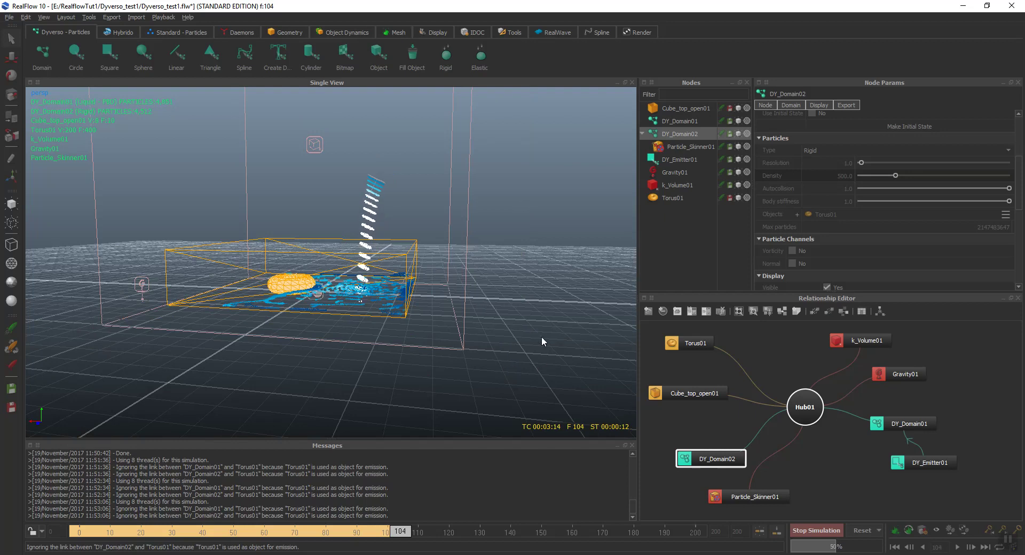
{"action": "scroll", "coordinate": [542, 309], "scroll_direction": "up", "scroll_amount": 3}
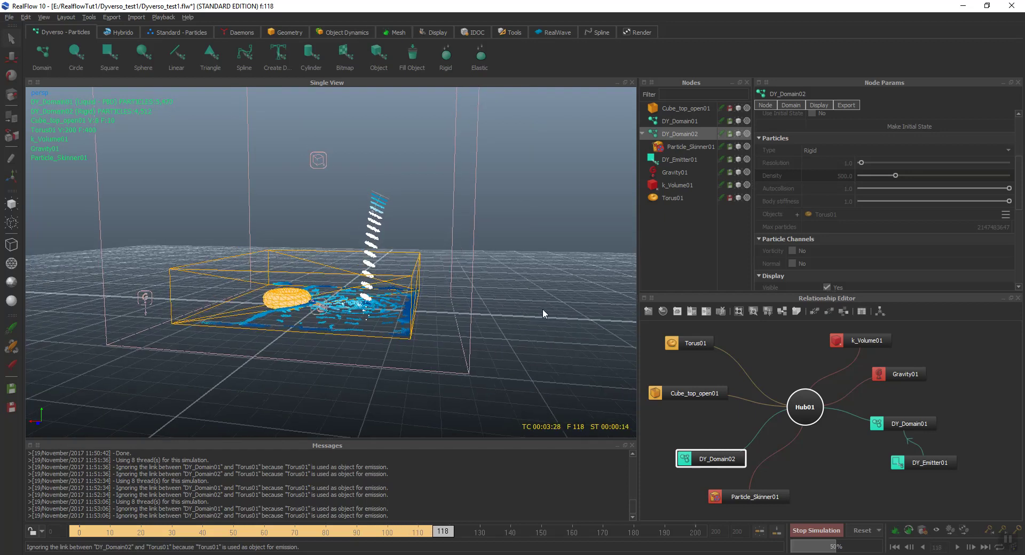
{"action": "left_click", "coordinate": [816, 530]}
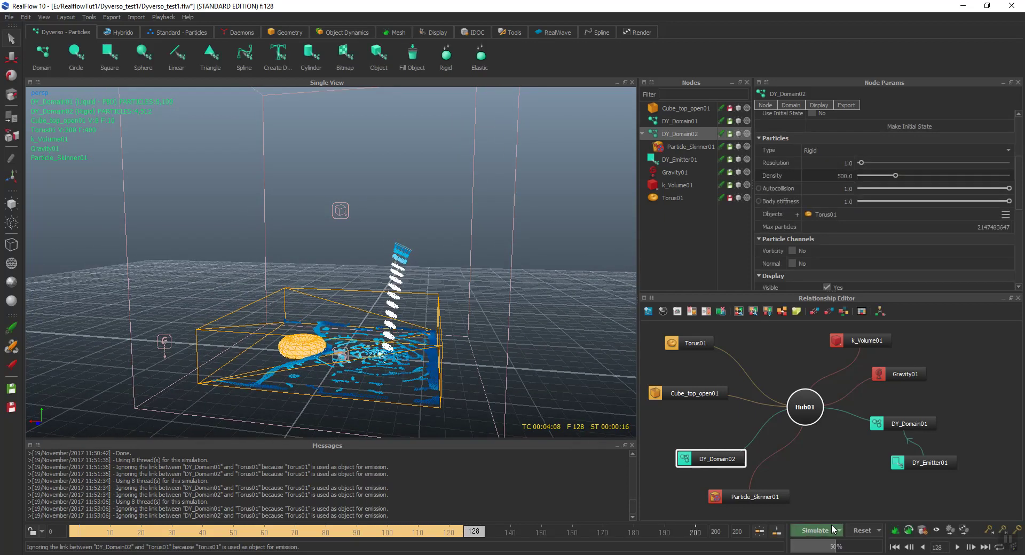
Clear the simulation to frame 0 and set Cube_top_open01's Volume mode to Solid outside
{"action": "left_click", "coordinate": [862, 531]}
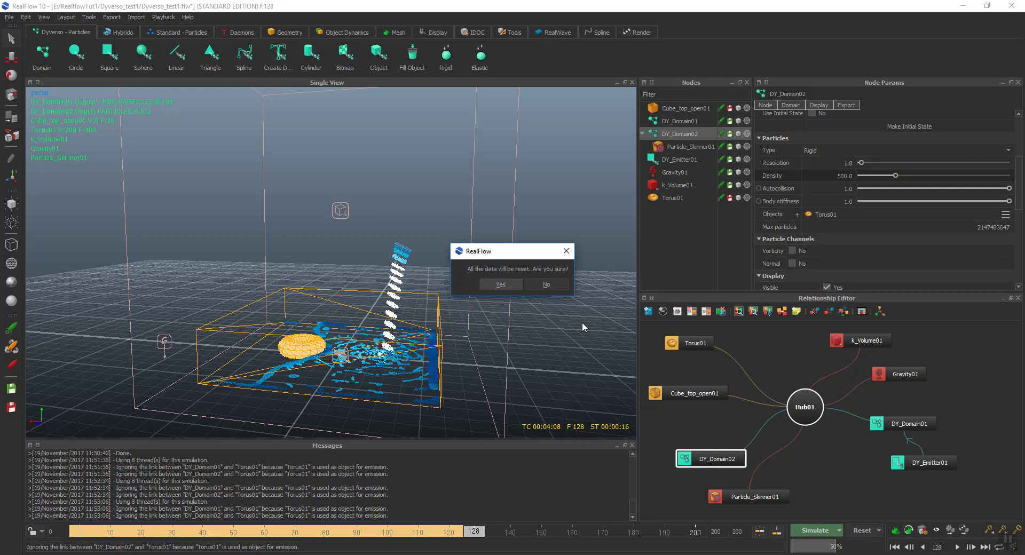
{"action": "left_click", "coordinate": [484, 282]}
{"action": "left_click", "coordinate": [694, 107]}
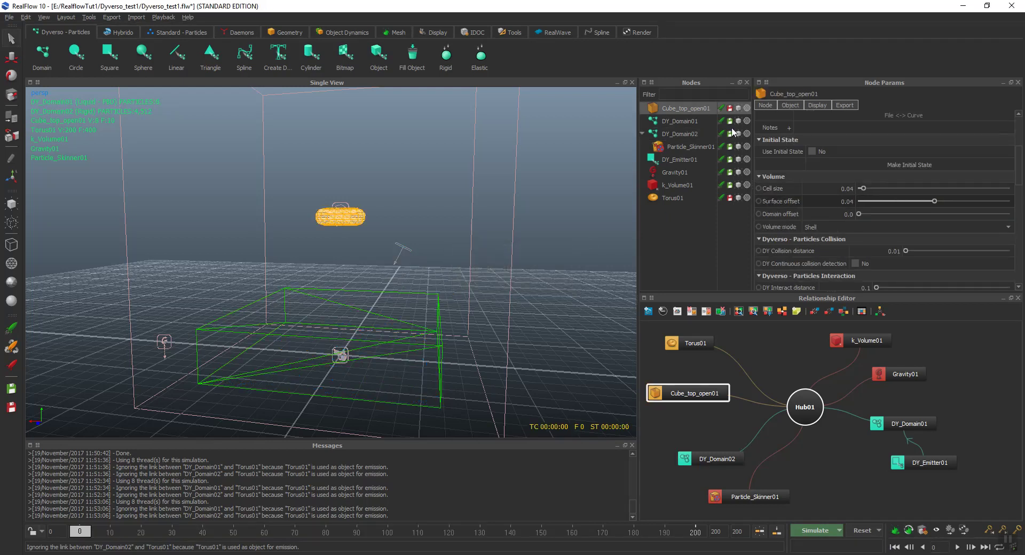
{"action": "left_click", "coordinate": [825, 227]}
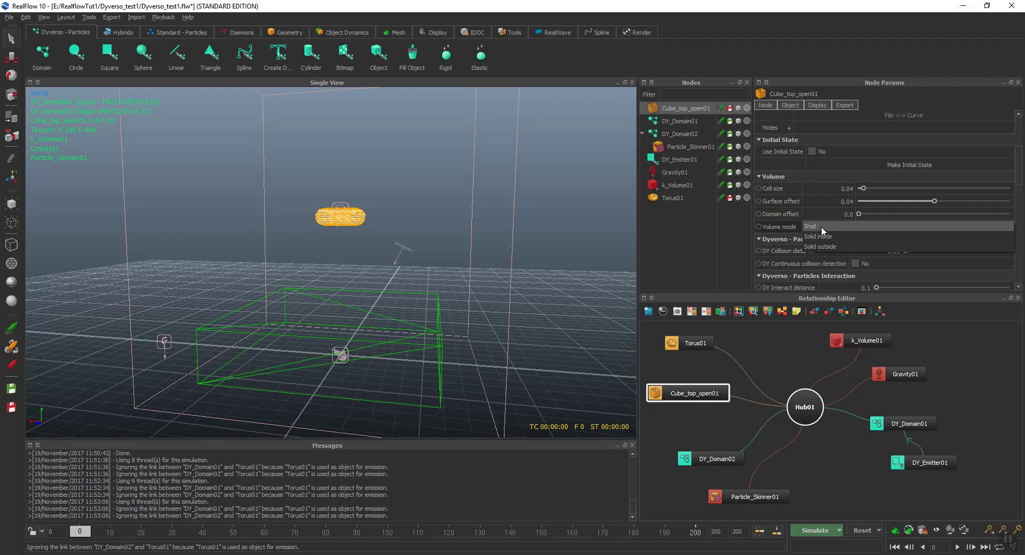
{"action": "left_click", "coordinate": [840, 245]}
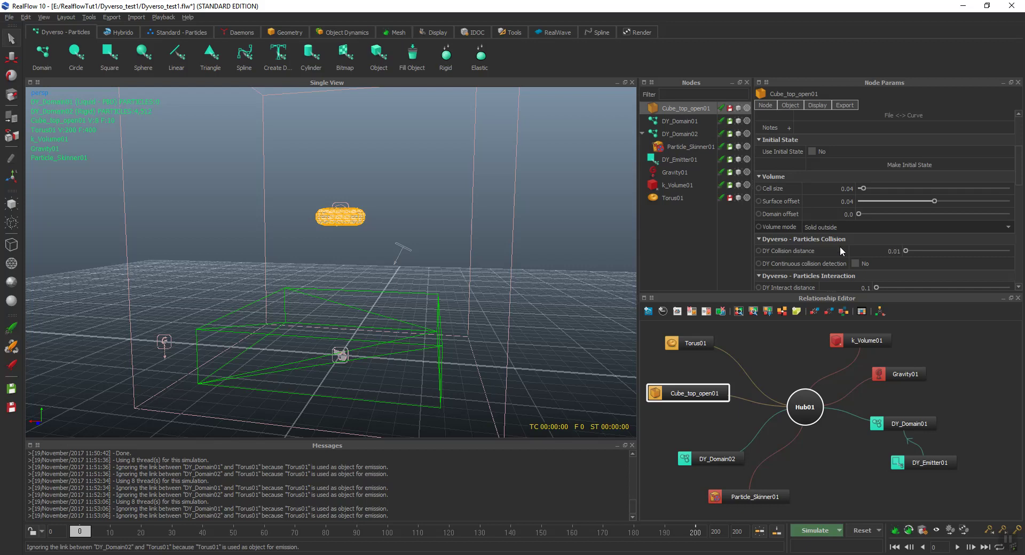
{"action": "left_click", "coordinate": [817, 531]}
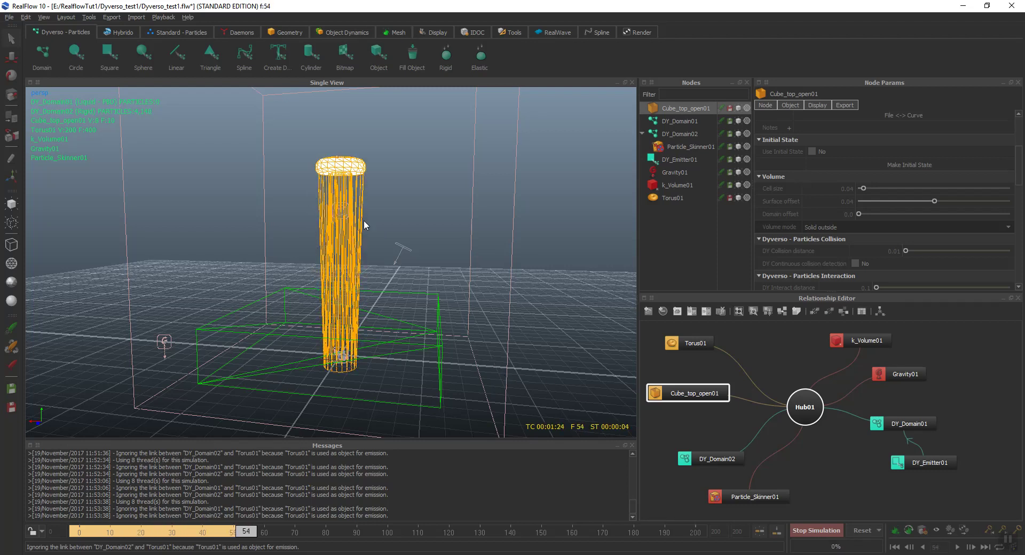
{"action": "left_click", "coordinate": [814, 531]}
{"action": "left_click", "coordinate": [860, 530]}
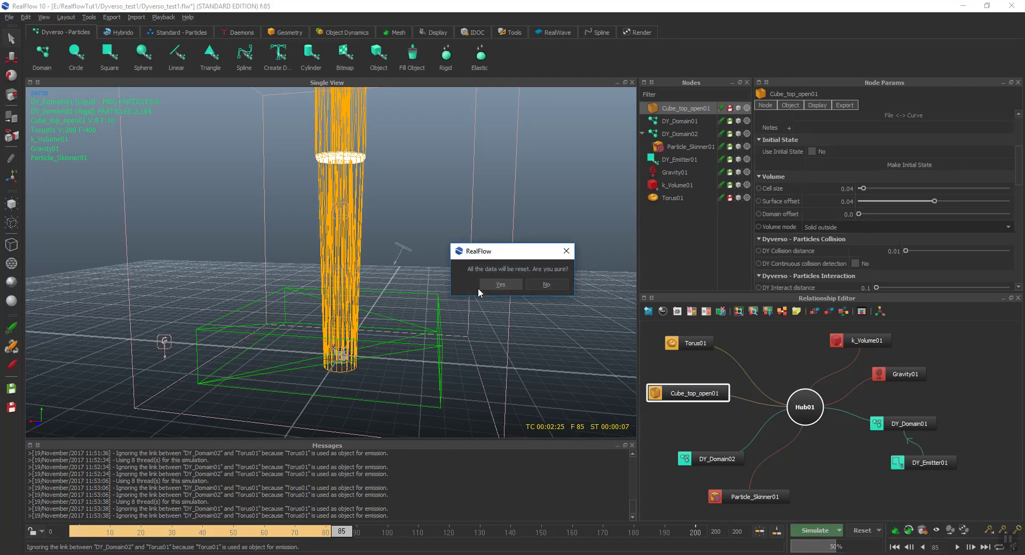
{"action": "left_click", "coordinate": [491, 285]}
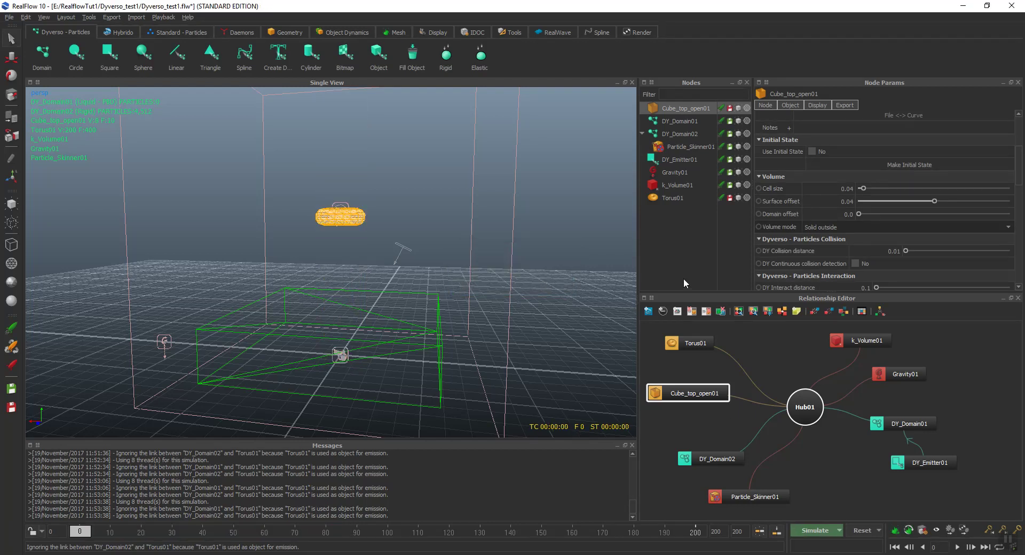
Switch Cube_top_open01's Volume mode to Solid inside and reset the simulation to frame 0
{"action": "left_click", "coordinate": [842, 227]}
{"action": "left_click", "coordinate": [841, 212]}
{"action": "left_click", "coordinate": [859, 530]}
{"action": "left_click", "coordinate": [501, 285]}
Test-pour with the Solid inside cube to frame 140, then request a reset
{"action": "left_click", "coordinate": [822, 529]}
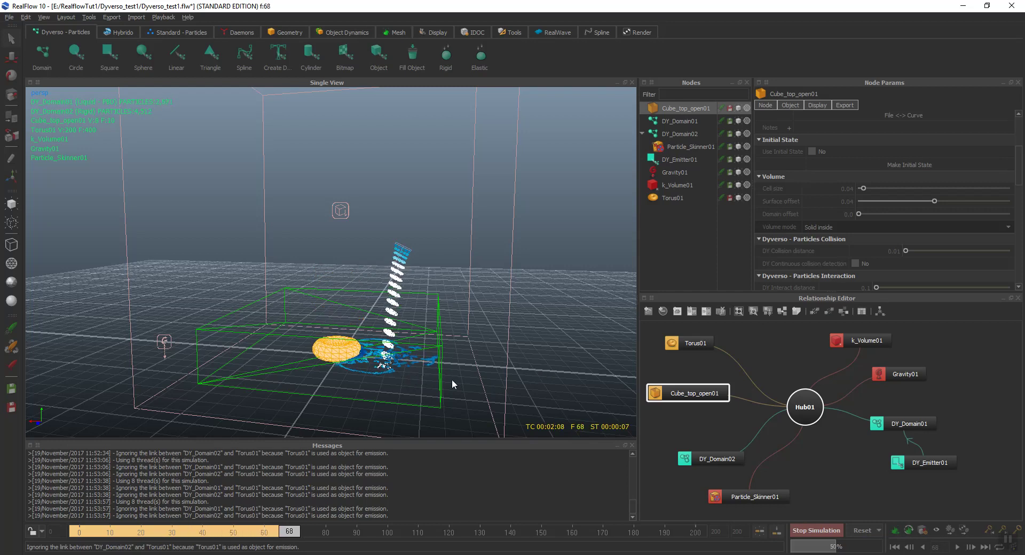
{"action": "left_click_drag", "start_coordinate": [479, 389], "coordinate": [480, 374], "text": "alt"}
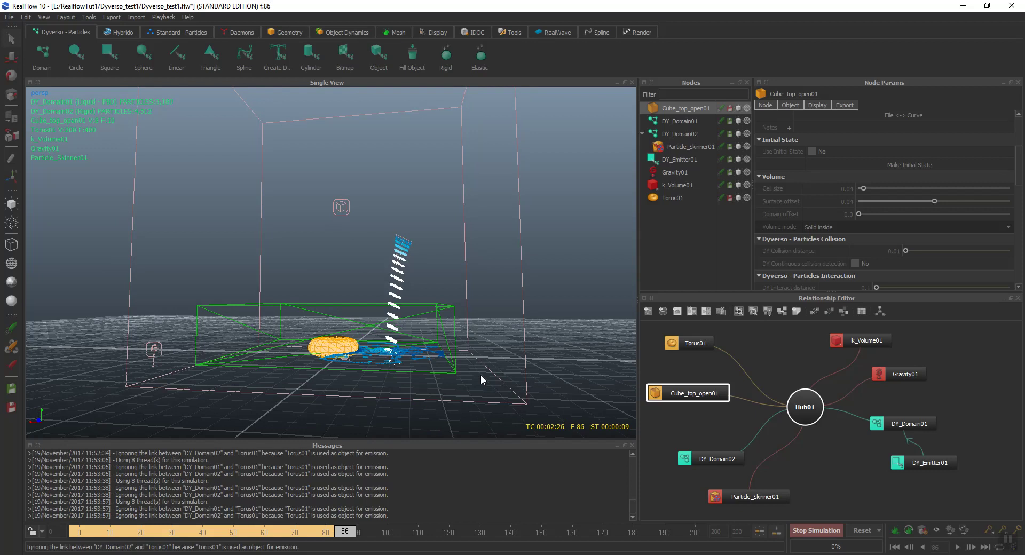
{"action": "left_click", "coordinate": [447, 376]}
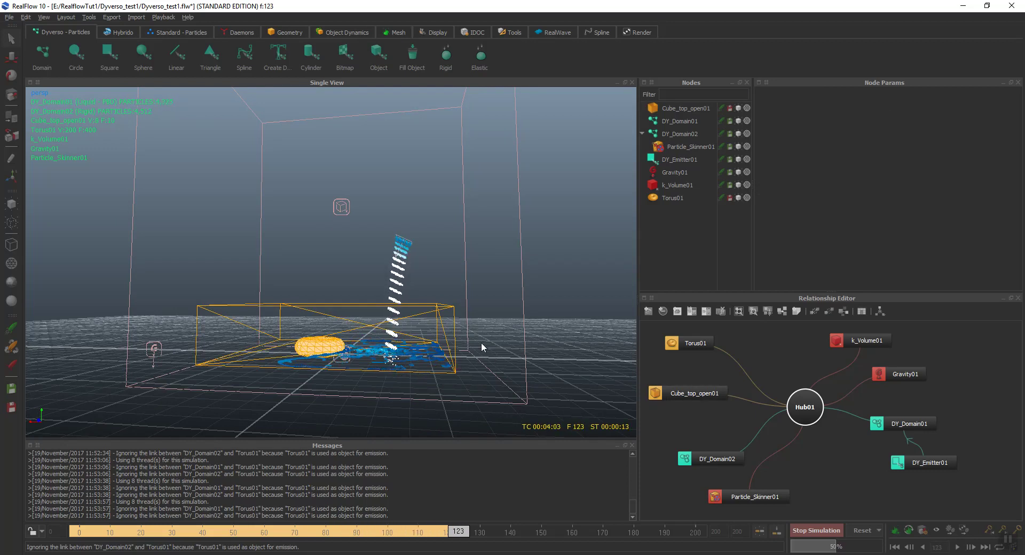
{"action": "left_click_drag", "start_coordinate": [482, 342], "coordinate": [477, 360], "text": "alt"}
{"action": "left_click", "coordinate": [816, 530]}
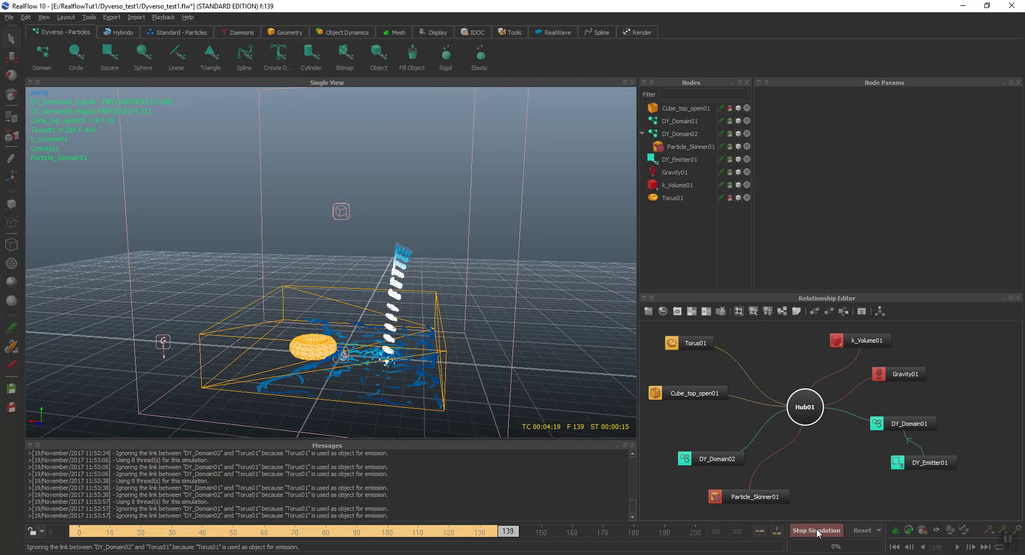
{"action": "left_click", "coordinate": [865, 531]}
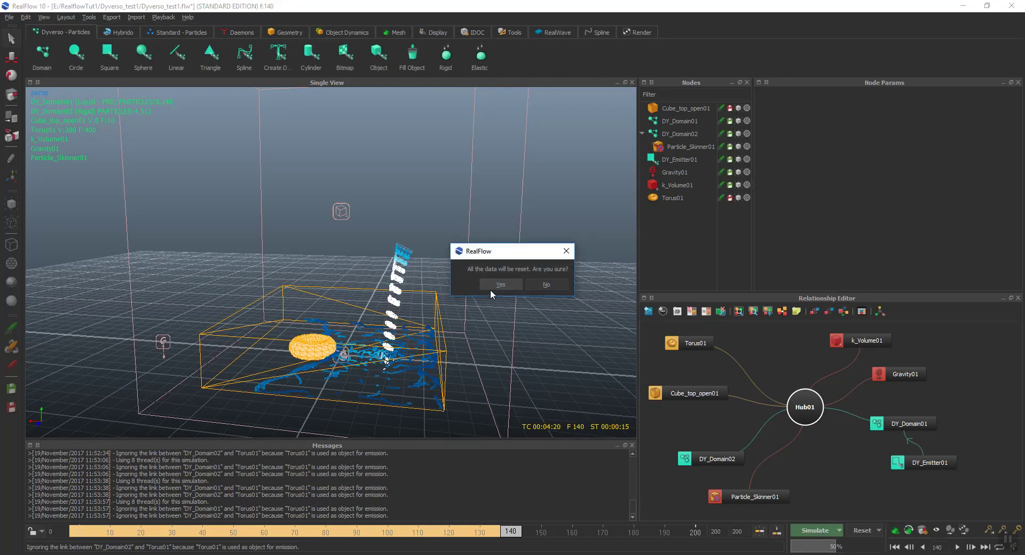
Set Cube_top_open01's Volume mode back to Shell and clear the simulation to frame 0
{"action": "left_click", "coordinate": [496, 285]}
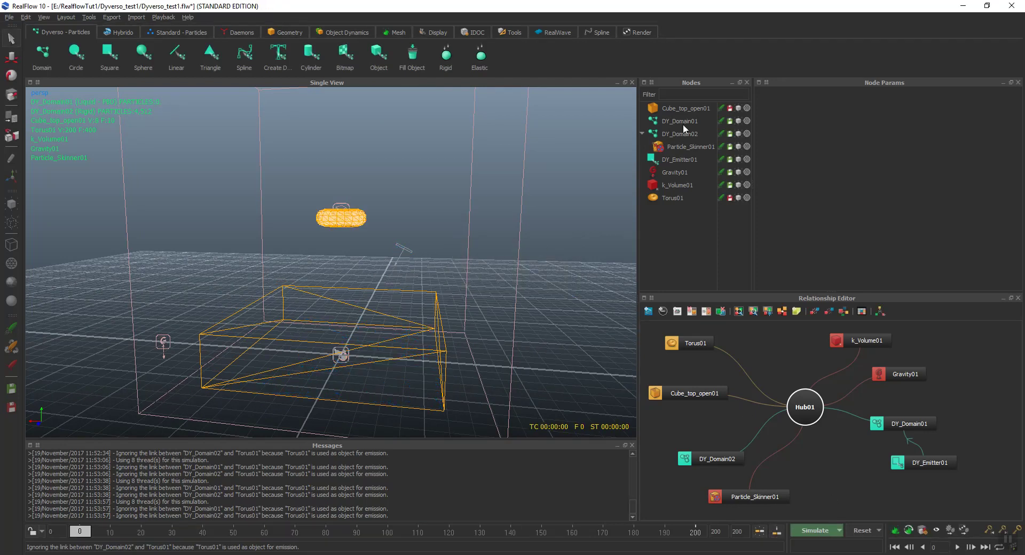
{"action": "left_click", "coordinate": [689, 109]}
{"action": "left_click", "coordinate": [841, 225]}
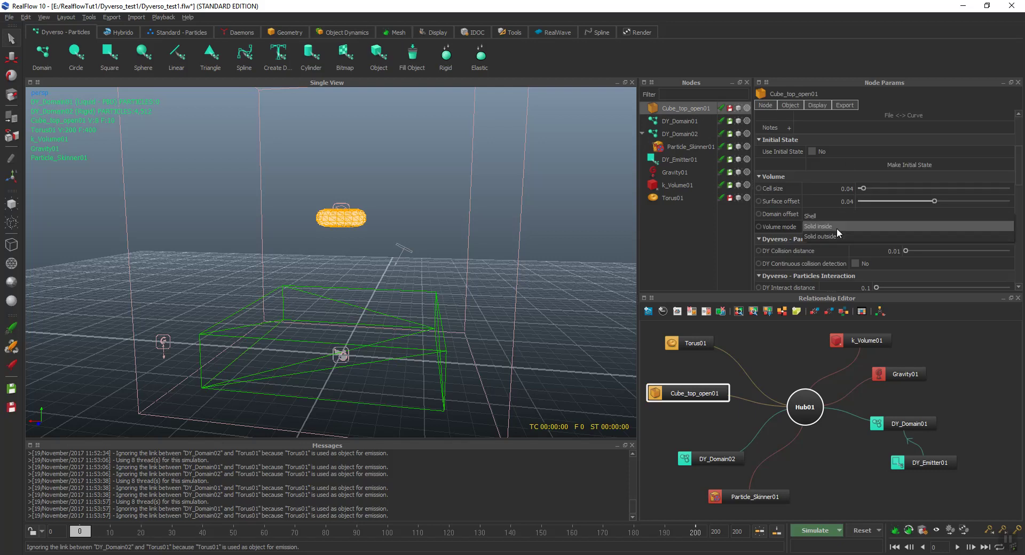
{"action": "left_click", "coordinate": [817, 217]}
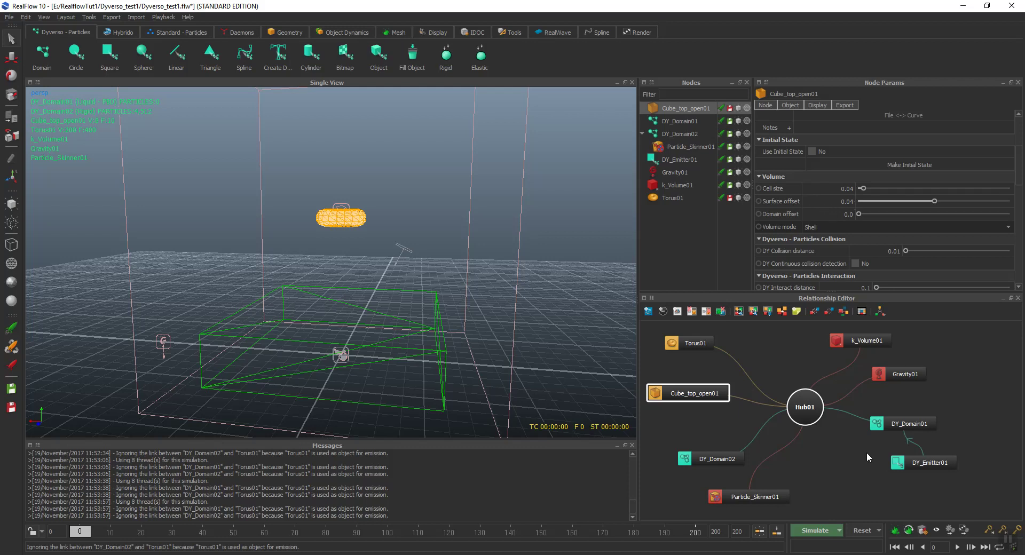
{"action": "left_click", "coordinate": [863, 531]}
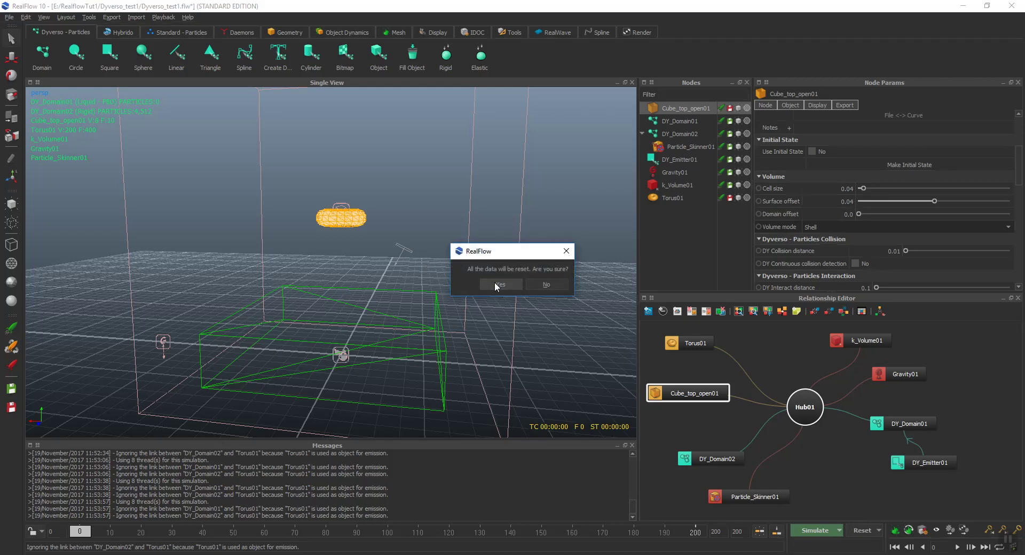
{"action": "left_click", "coordinate": [495, 282]}
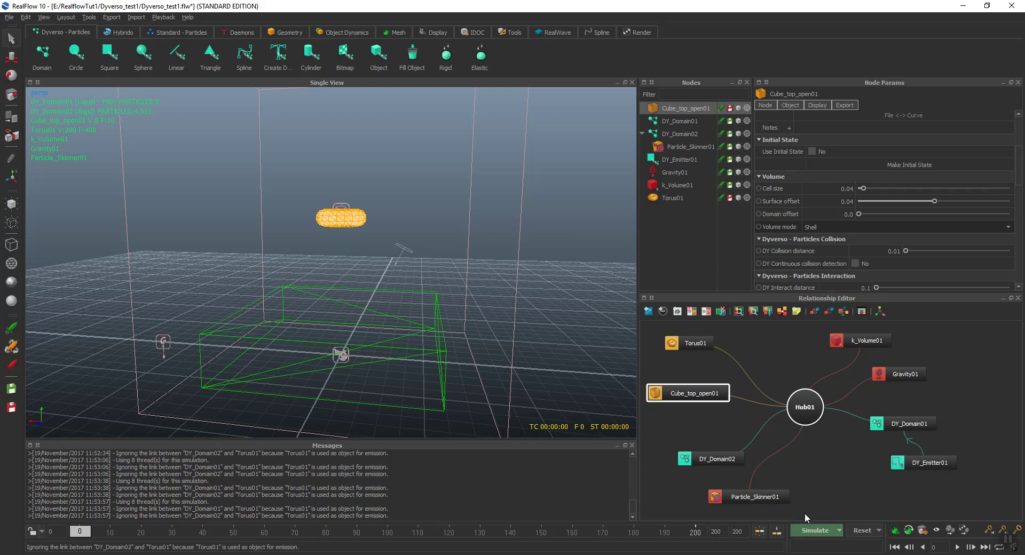
Run the Shell-mode simulation and stop it at frame 123
{"action": "left_click", "coordinate": [815, 531]}
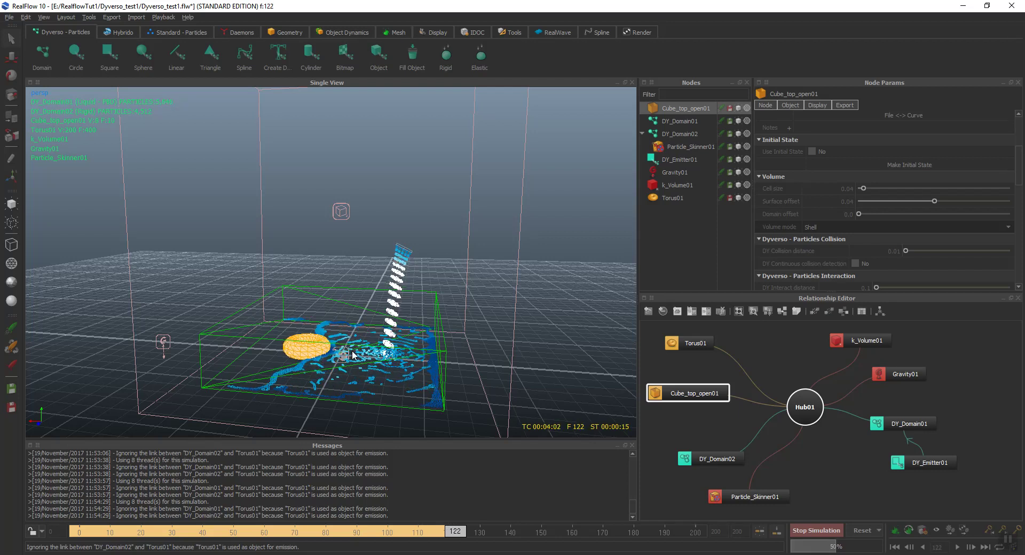
{"action": "left_click", "coordinate": [813, 532]}
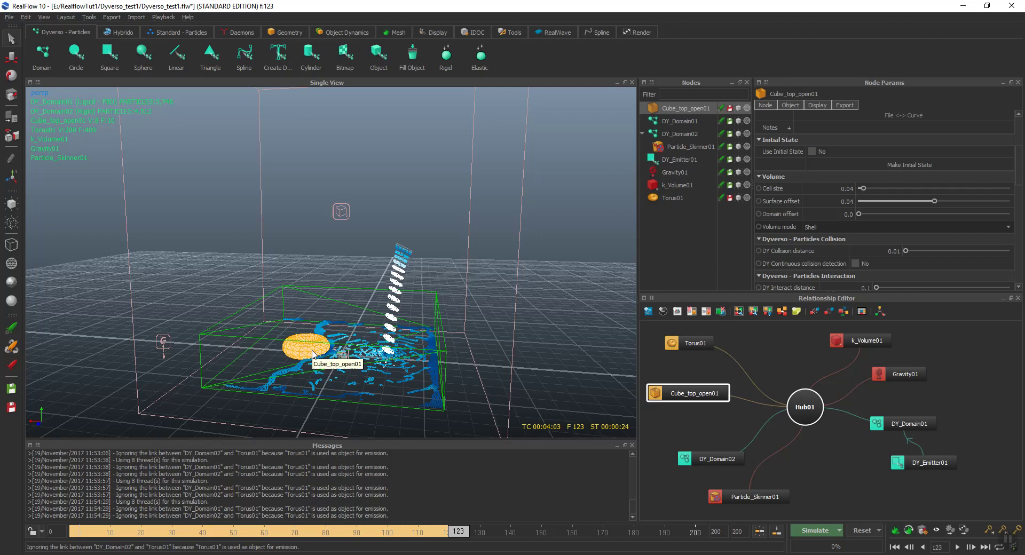
Show Particle_Skinner01's settings: Torus01 skinned from DY_Domain02, 0.2 search distance, 4 max control particles
{"action": "left_click", "coordinate": [681, 148]}
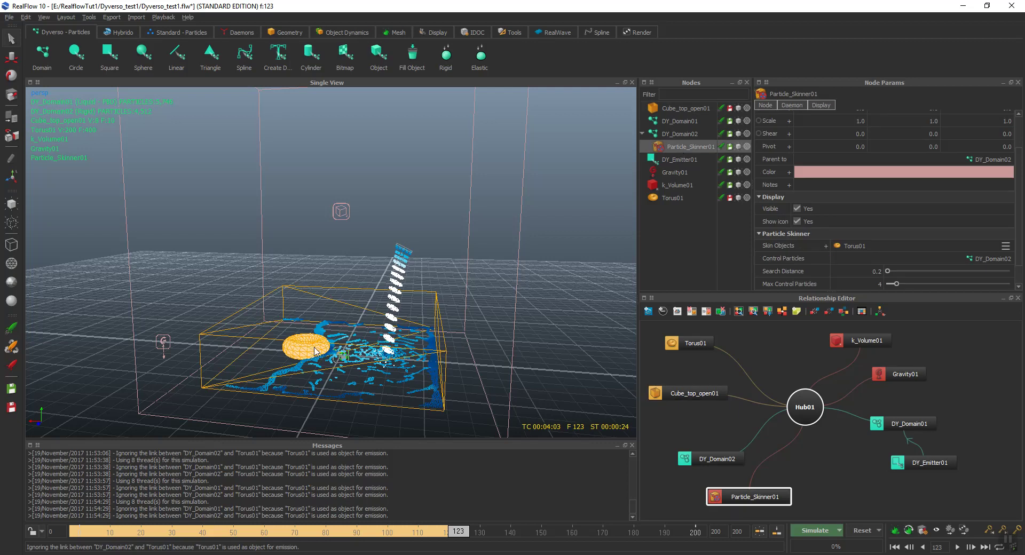